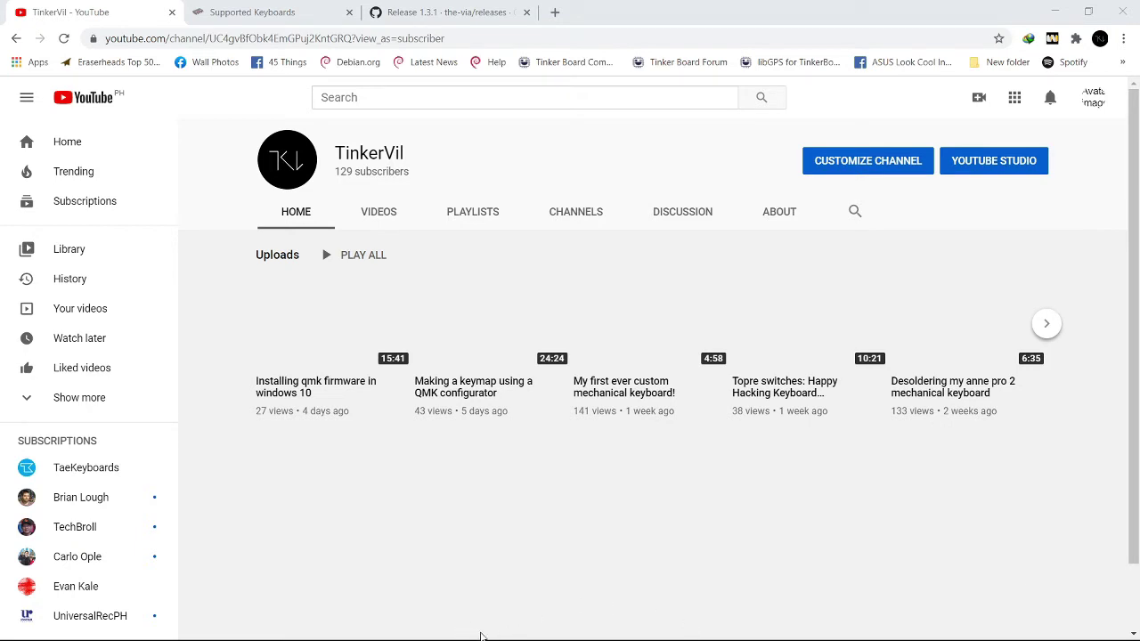
# - Open VIA's Supported Keyboards page, scroll to DZ60 and highlight its entry
pyautogui.click(245, 12)
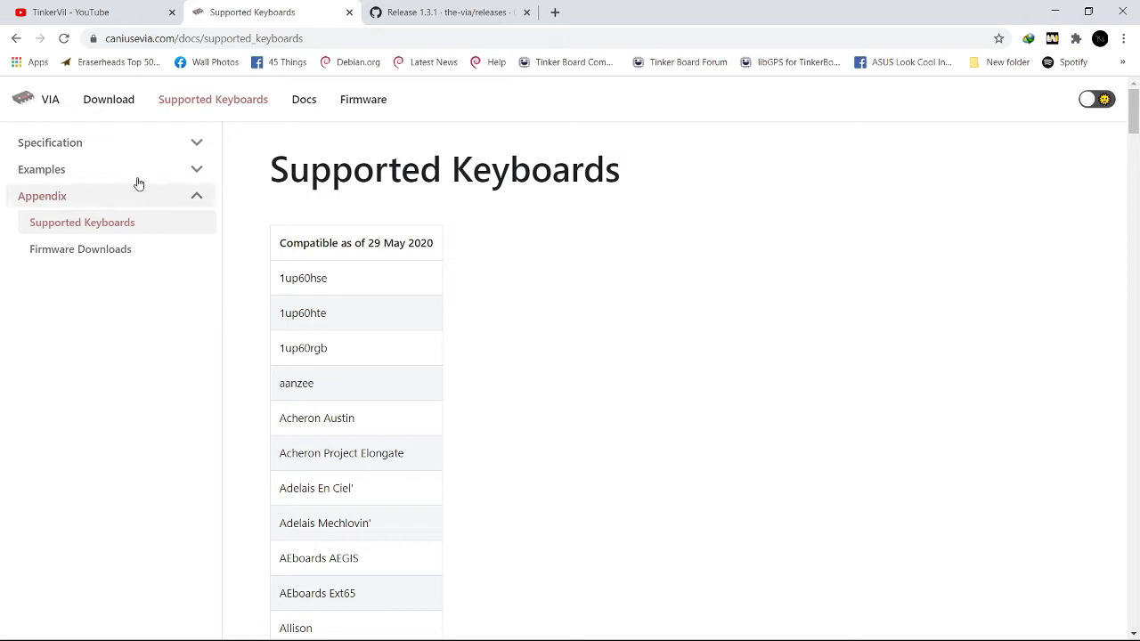
pyautogui.scroll(-1, 440, 283)
pyautogui.scroll(1, 433, 279)
pyautogui.scroll(-9, 433, 283)
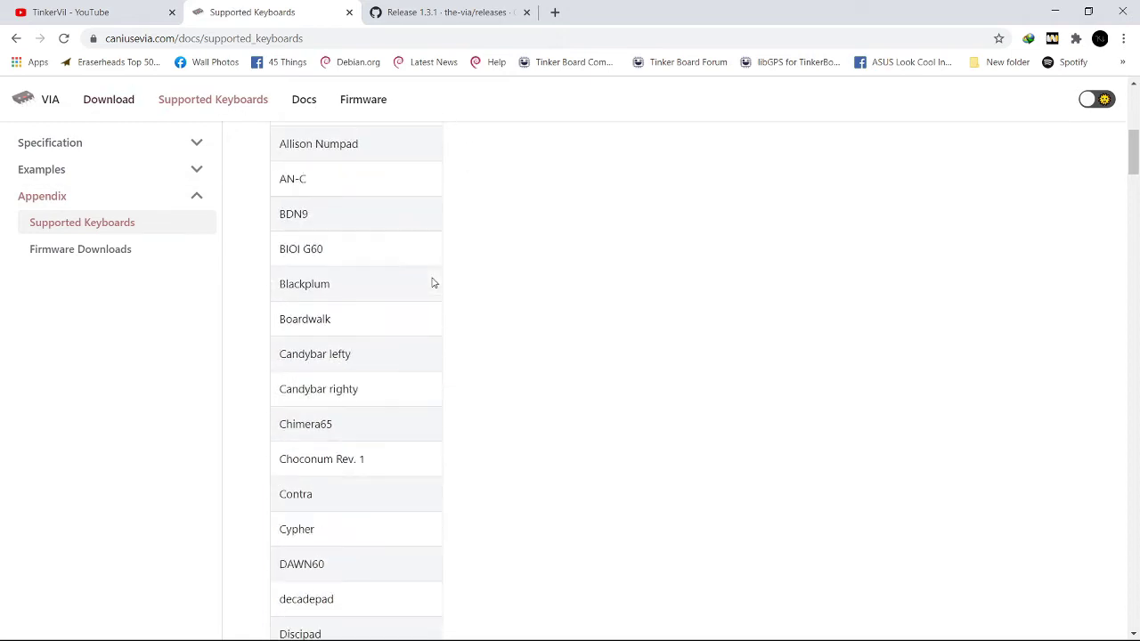
pyautogui.scroll(-3, 433, 293)
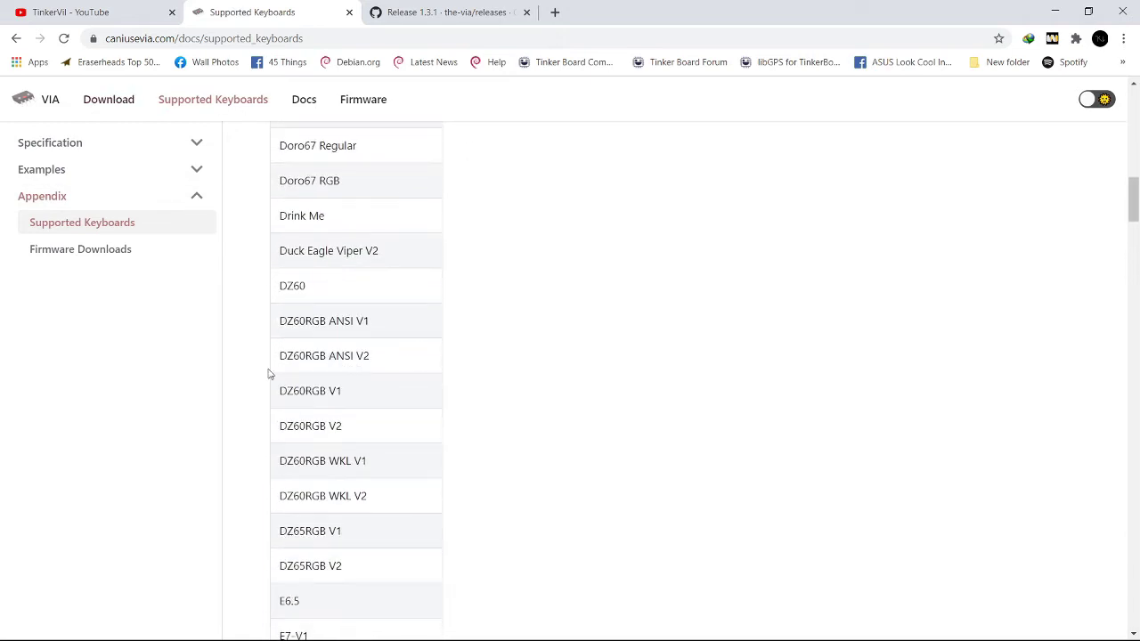
pyautogui.moveTo(318, 284); pyautogui.dragTo(281, 291)
pyautogui.click(389, 310)
# - Download via-1.3.1-win.exe from the VIA GitHub release page
pyautogui.click(114, 103)
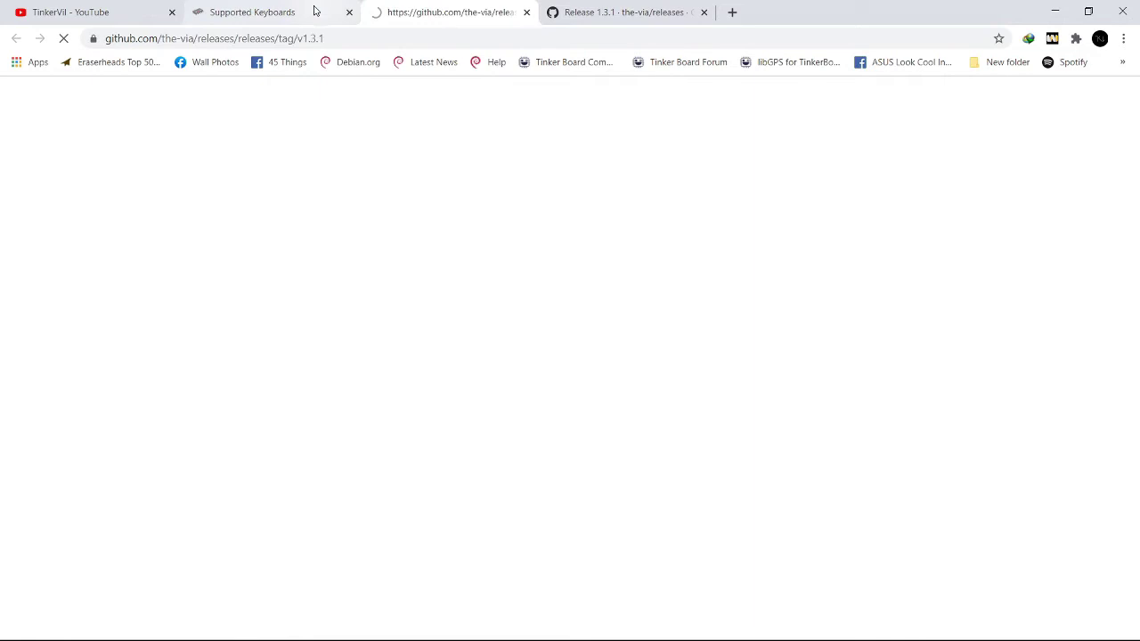
pyautogui.scroll(-3, 459, 411)
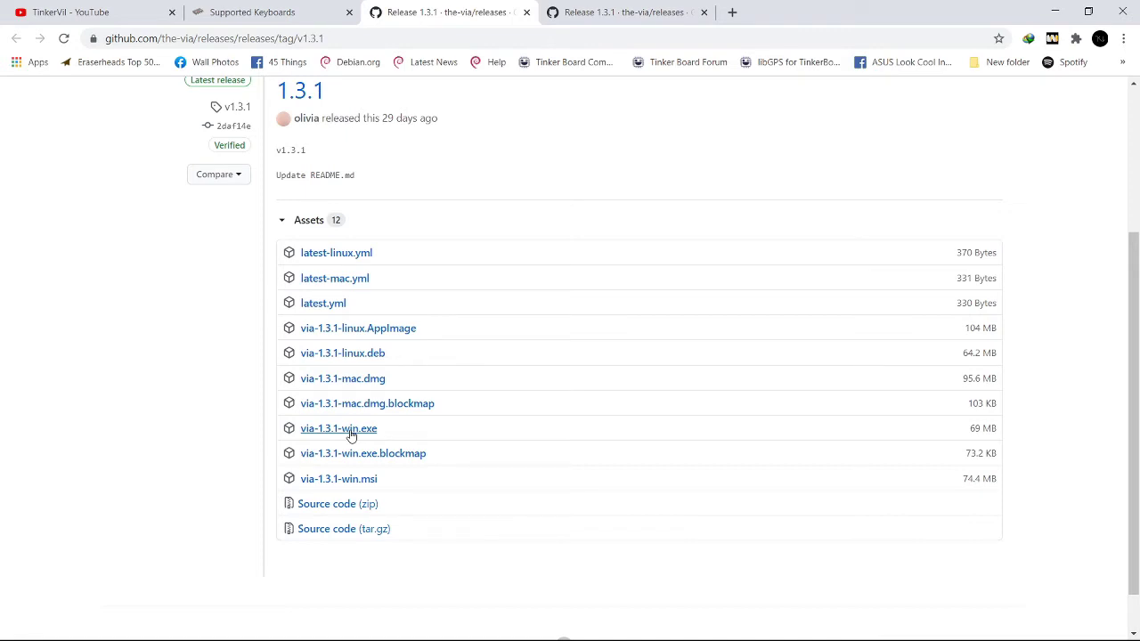
pyautogui.click(351, 433)
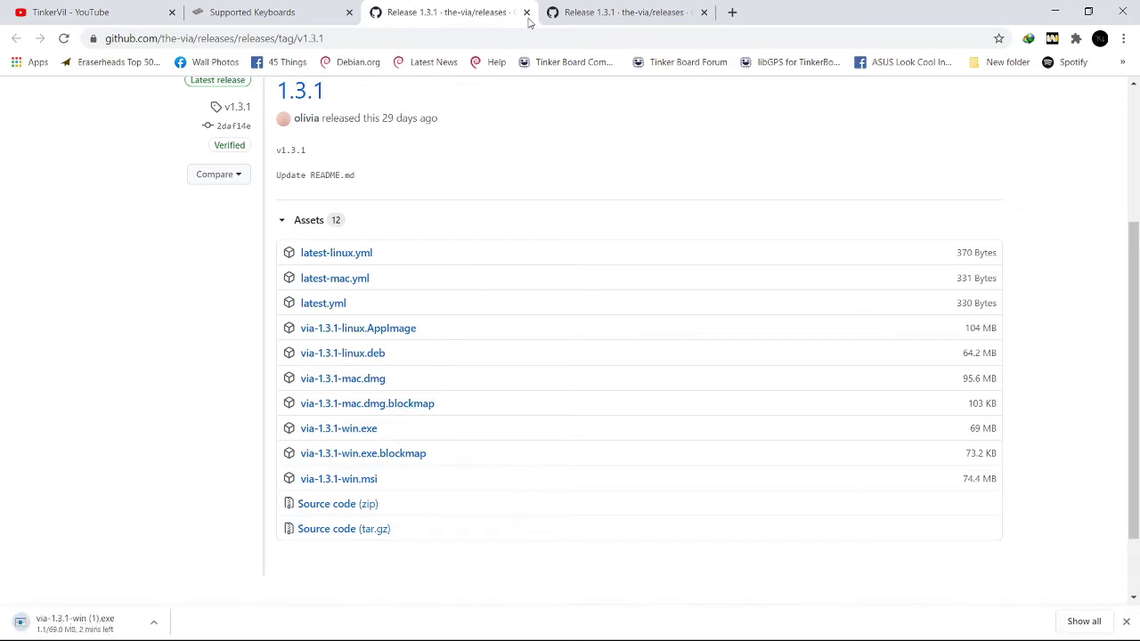
# - Close the duplicate release tab and return to the Supported Keyboards page
pyautogui.click(647, 17)
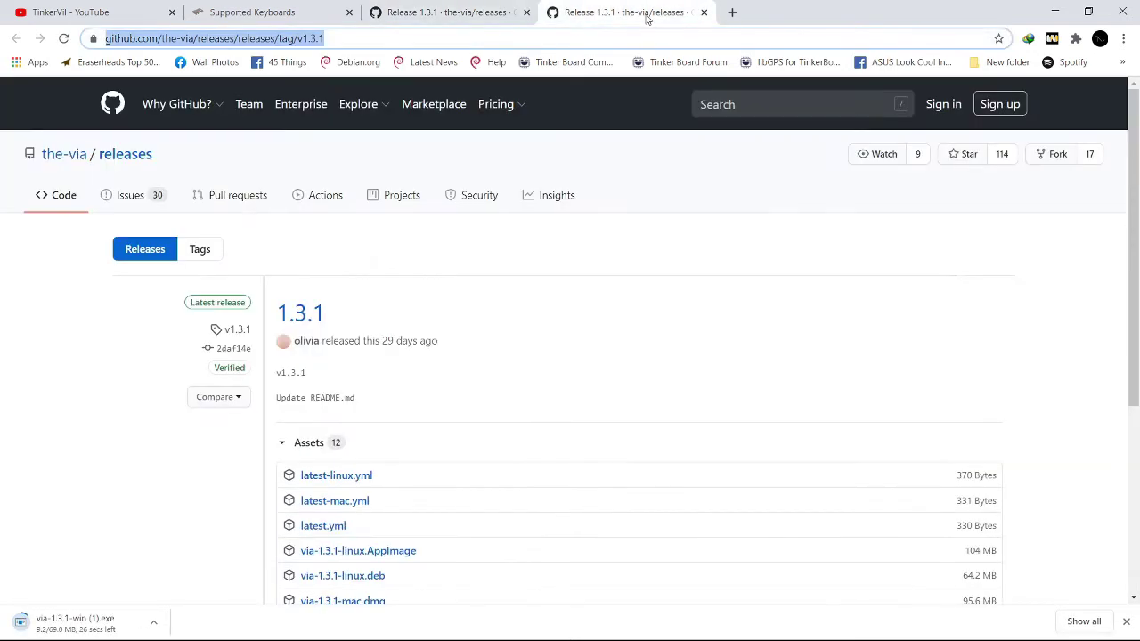
pyautogui.click(410, 25)
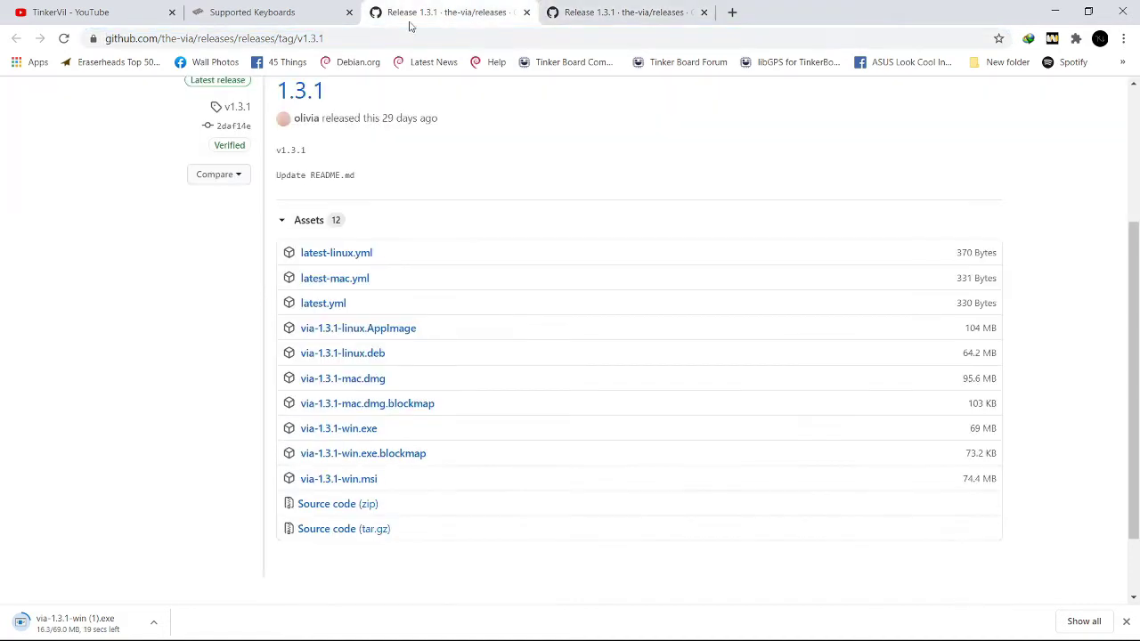
pyautogui.click(527, 13)
pyautogui.click(252, 13)
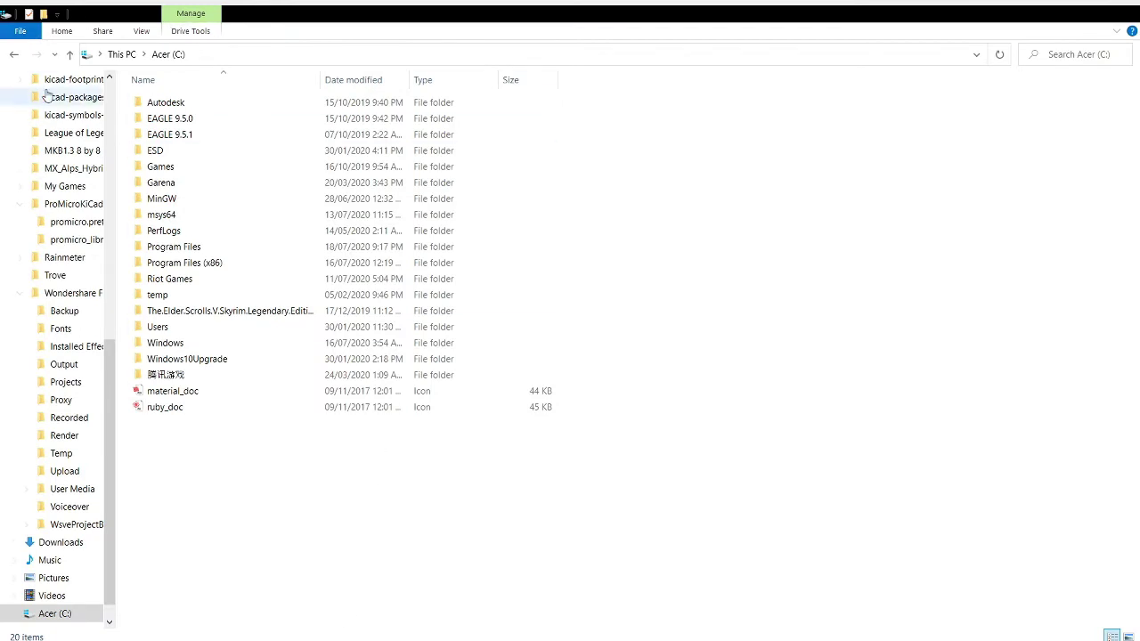
# - Browse from C: into msys64\home\user\qmk_firmware\keyboards\dz60
pyautogui.doubleClick(188, 217)
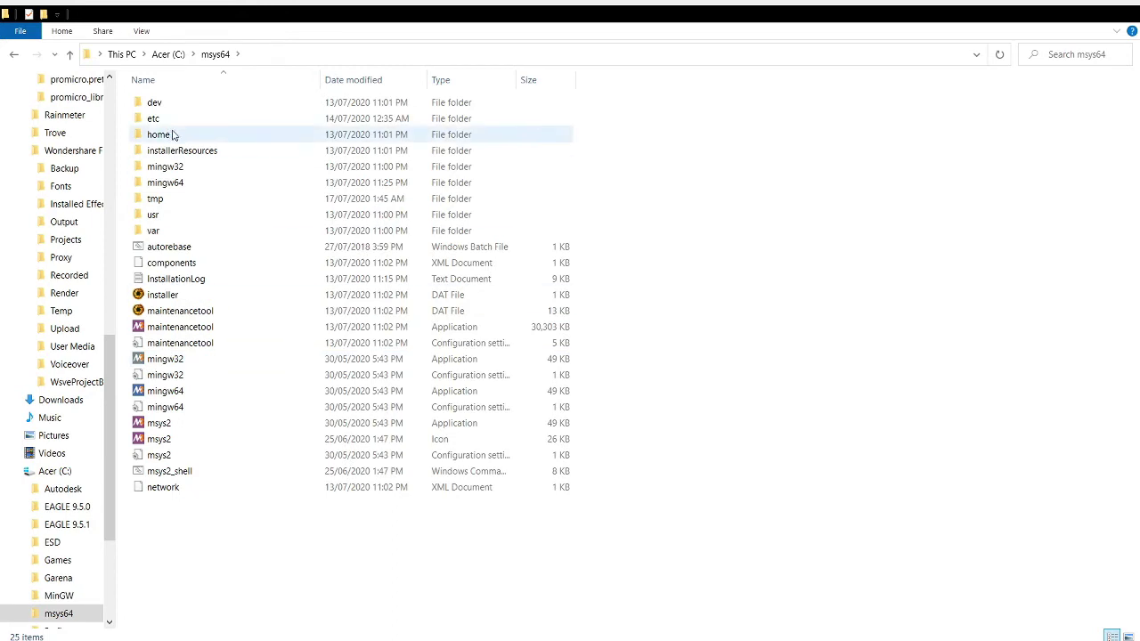
pyautogui.doubleClick(188, 139)
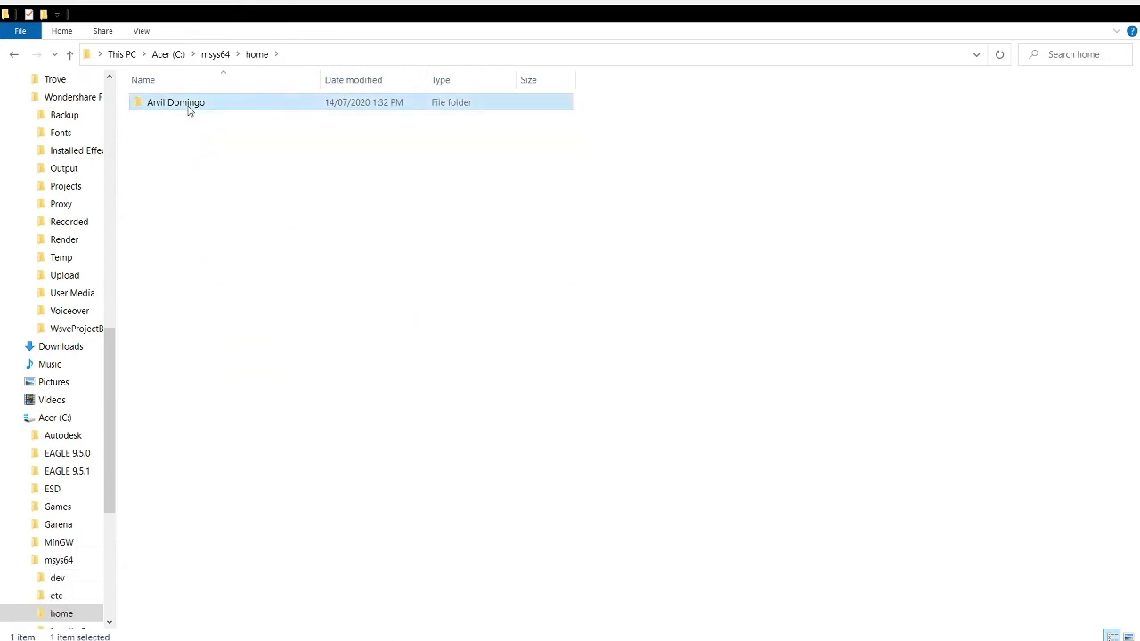
pyautogui.doubleClick(188, 108)
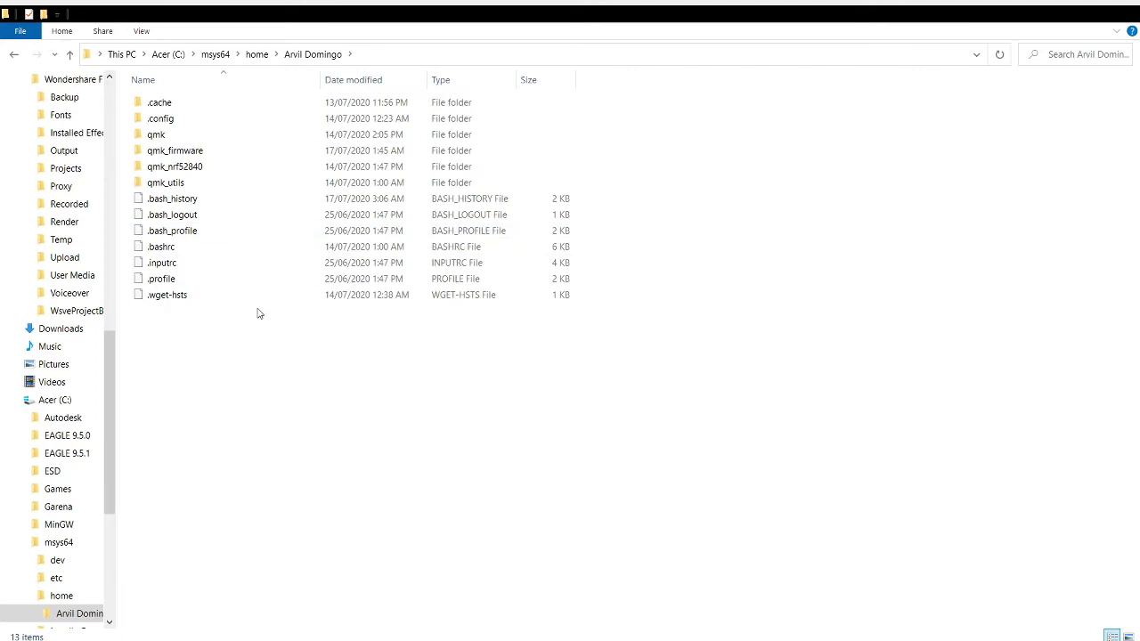
pyautogui.doubleClick(276, 161)
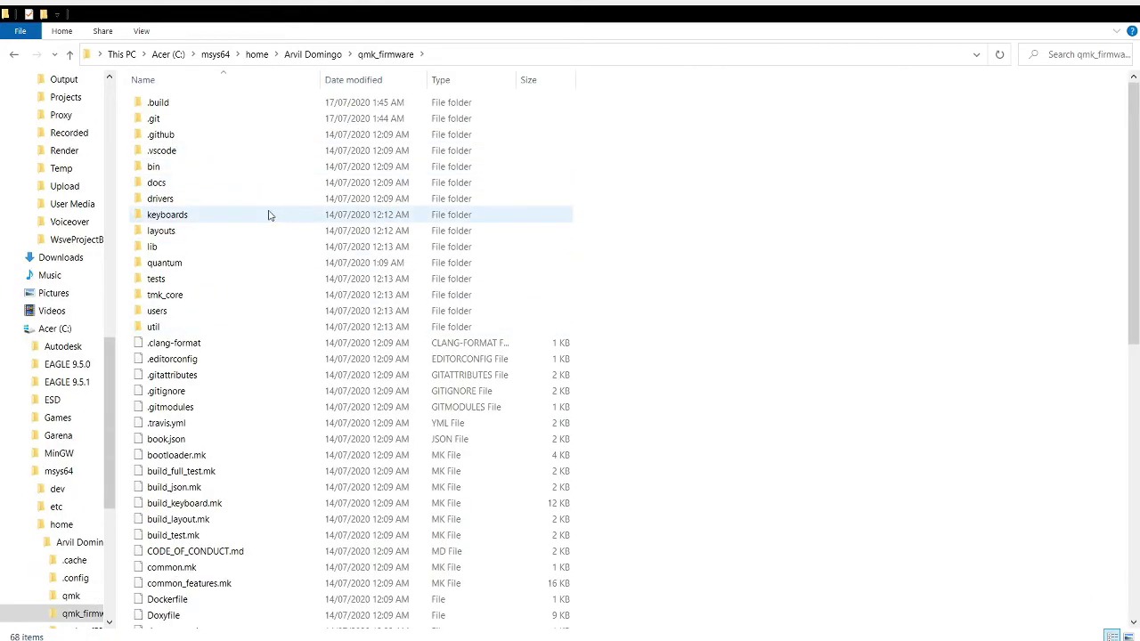
pyautogui.doubleClick(204, 221)
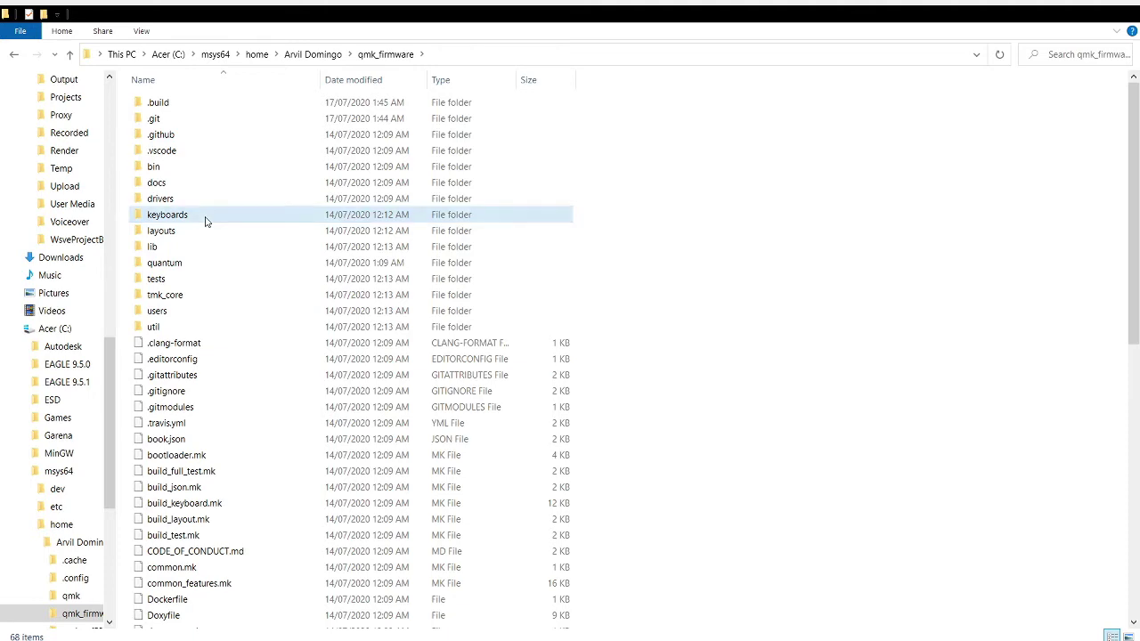
pyautogui.scroll(-6, 204, 221)
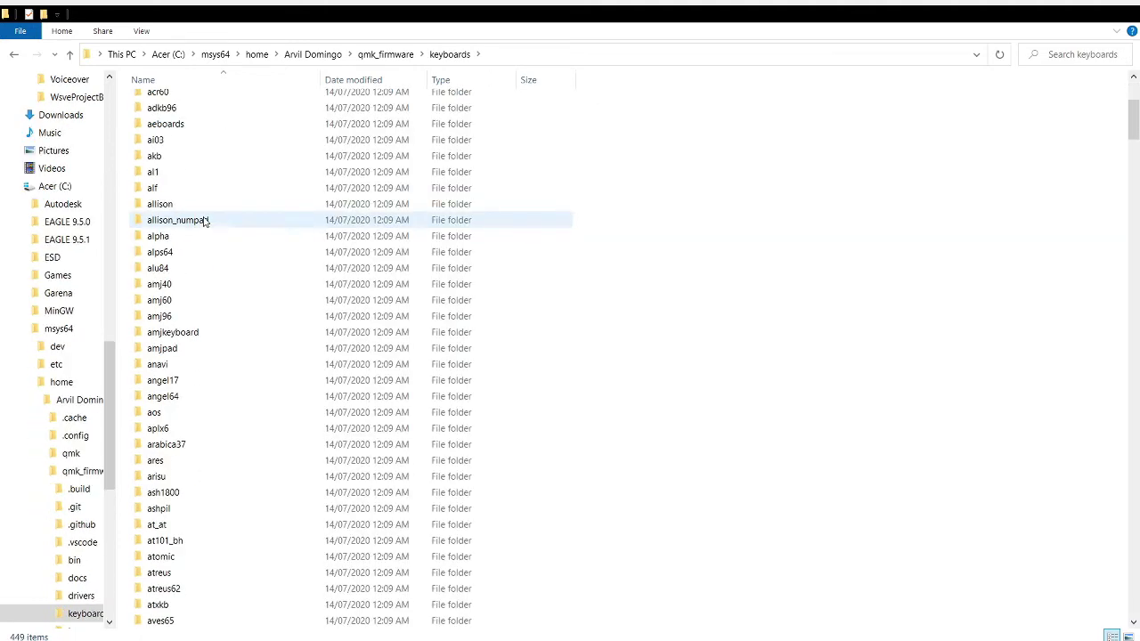
pyautogui.click(195, 226)
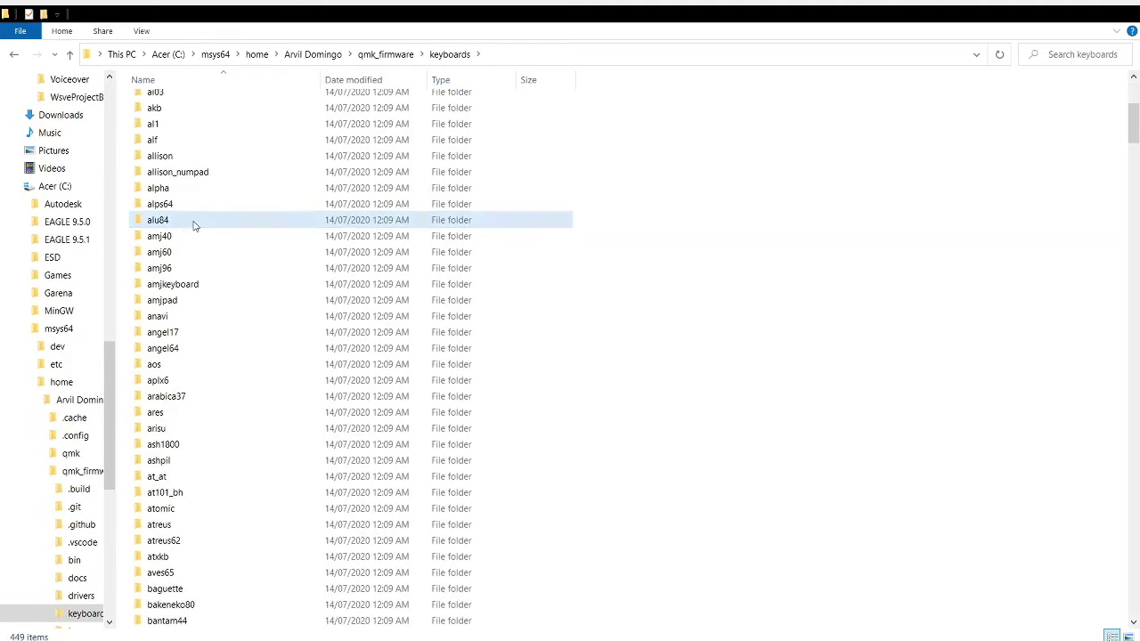
pyautogui.press('d')
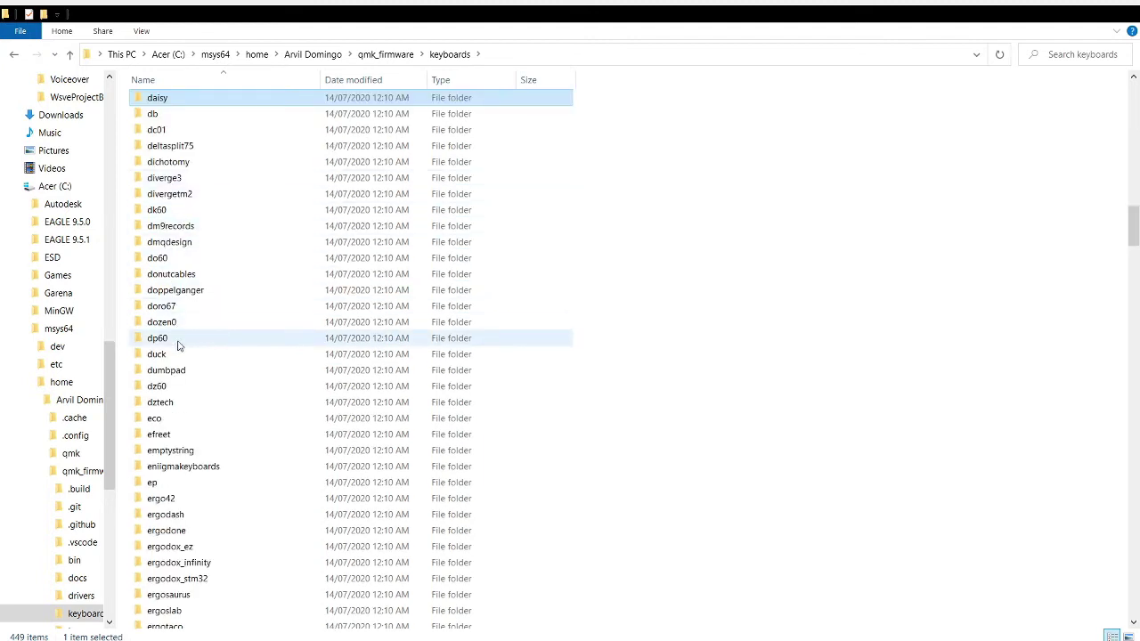
pyautogui.doubleClick(172, 386)
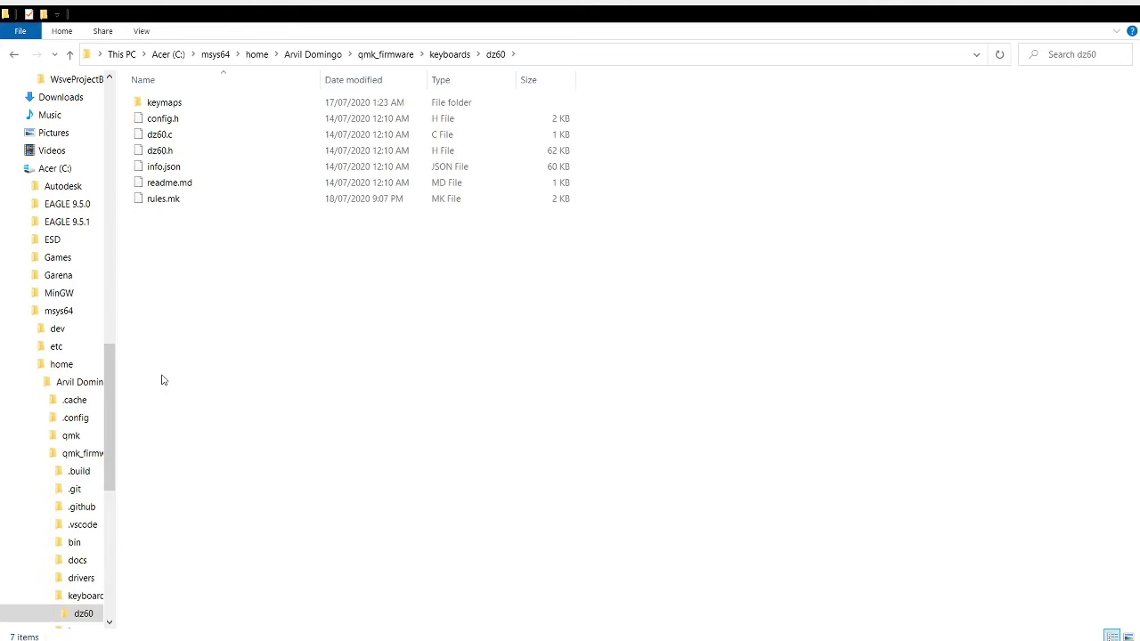
# - Open dz60's keymaps, confirm the via folder exists, then step back to keymaps
pyautogui.doubleClick(201, 107)
pyautogui.scroll(-10, 316, 332)
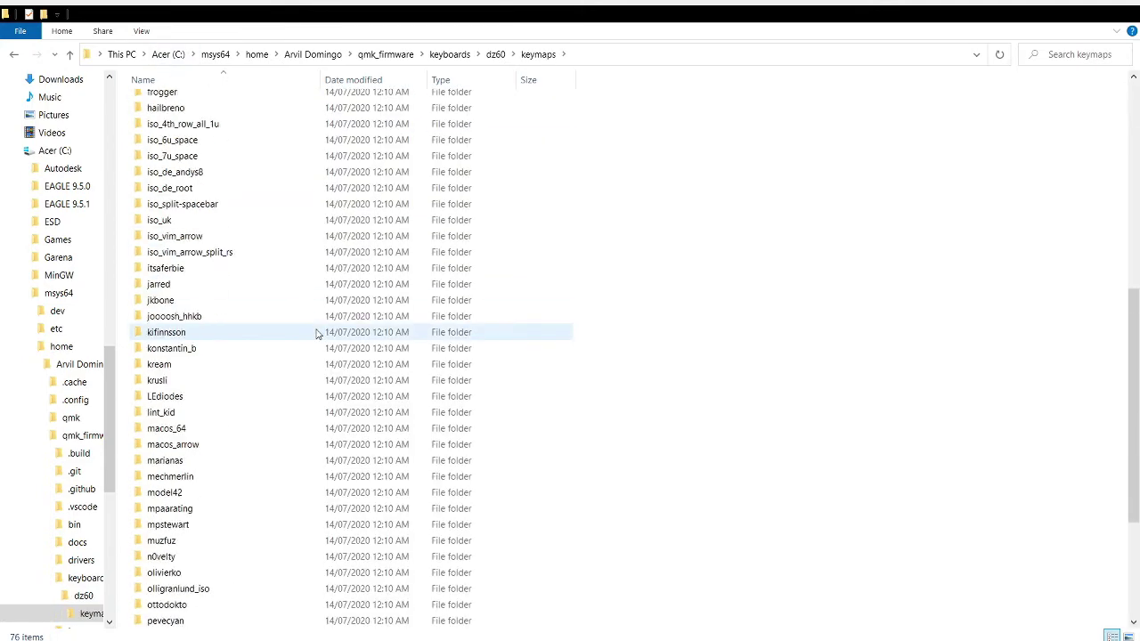
pyautogui.scroll(-5, 317, 332)
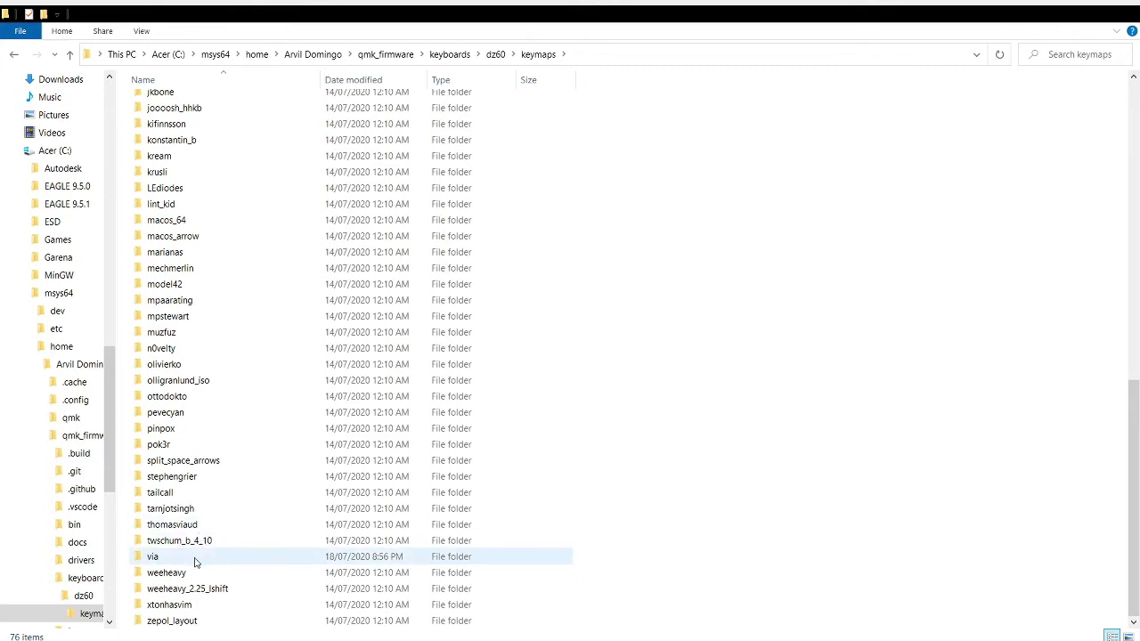
pyautogui.doubleClick(196, 561)
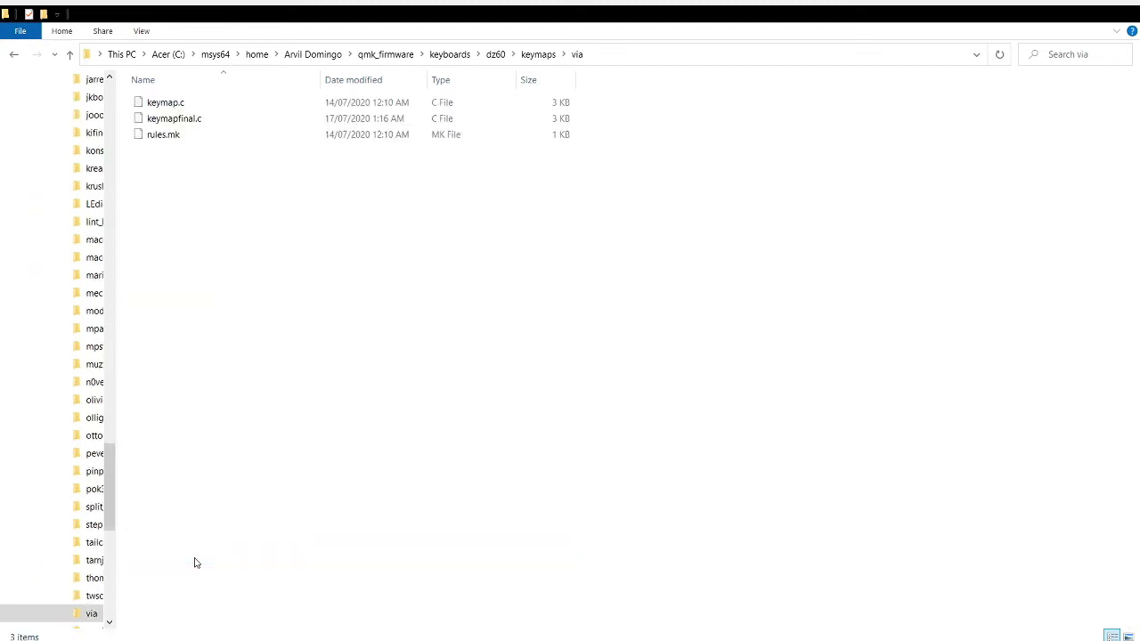
pyautogui.click(14, 57)
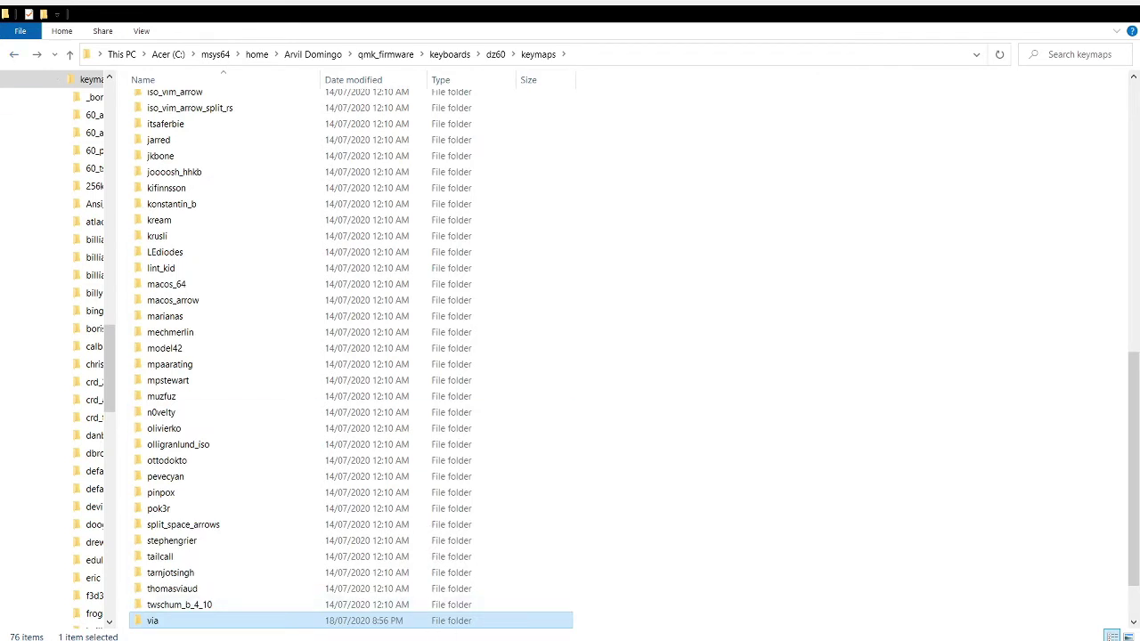
pyautogui.click(455, 640)
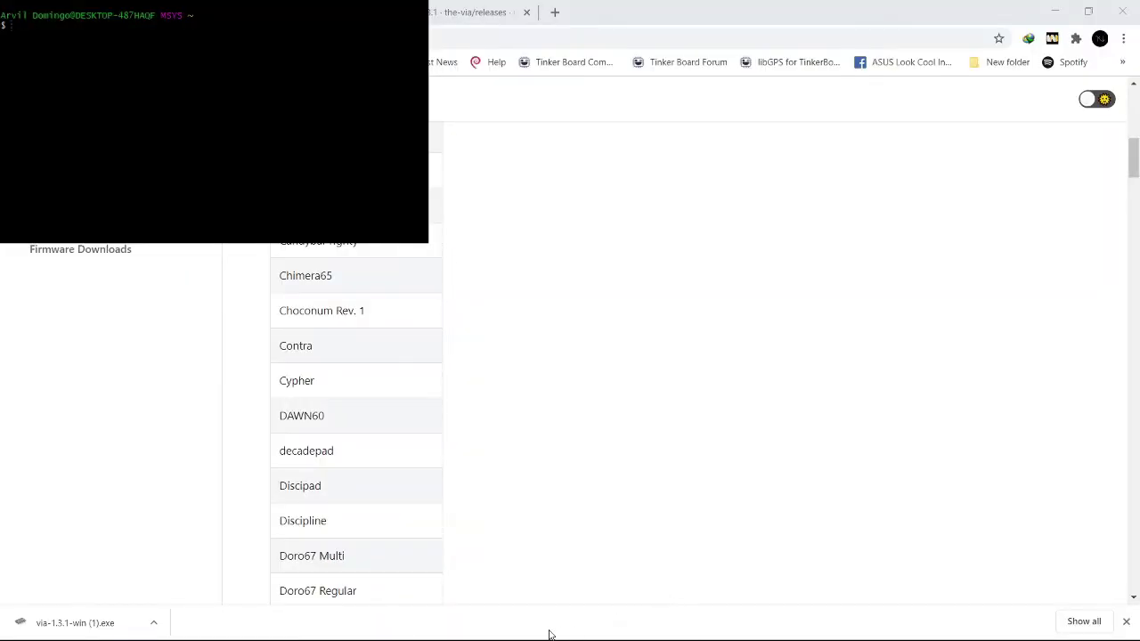
# - Run cd qmk_firmware in MSYS2 and type make clean dz60:via without running it
pyautogui.click(178, 2)
pyautogui.write('cd qmk_firmware')
pyautogui.press('Return')
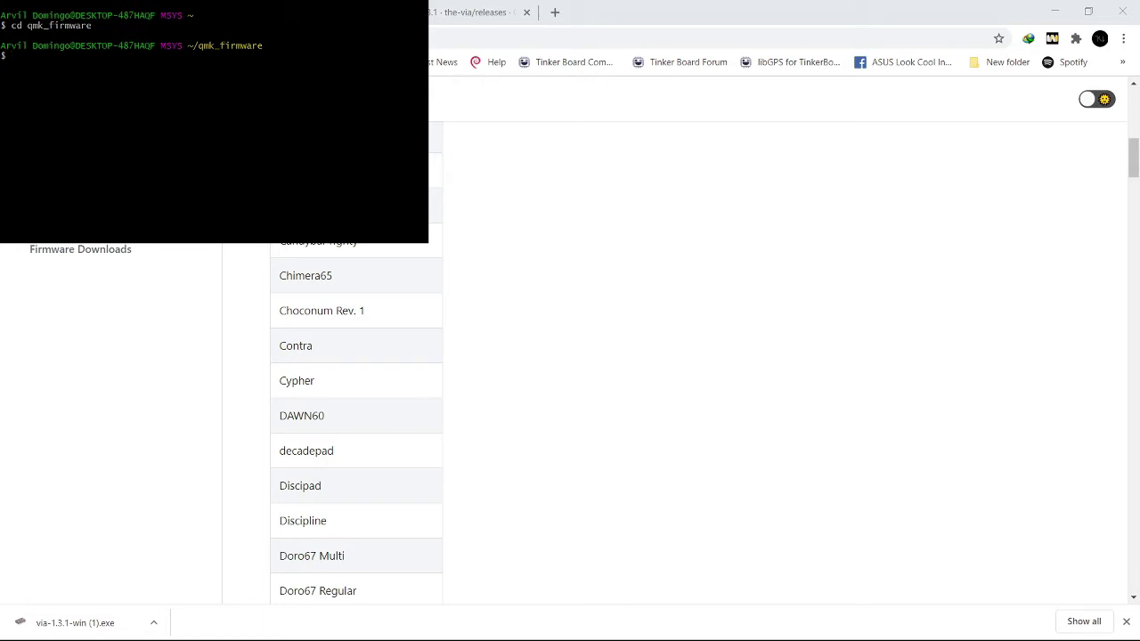
pyautogui.write('make clean dz60:via')
pyautogui.moveTo(6, 55); pyautogui.dragTo(70, 55)
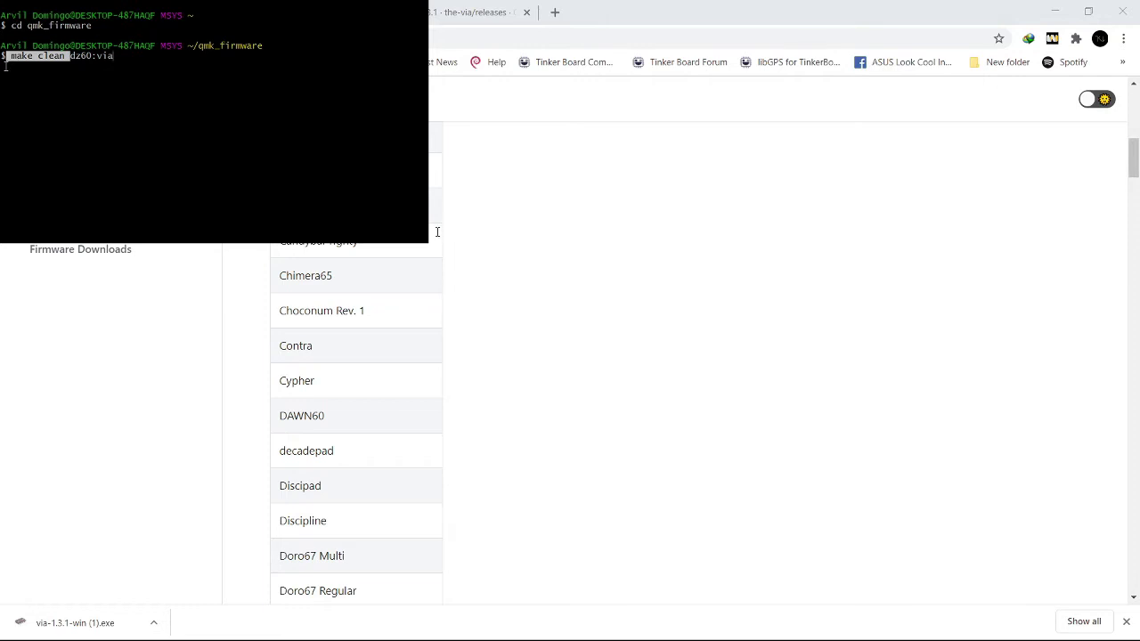
pyautogui.click(99, 72)
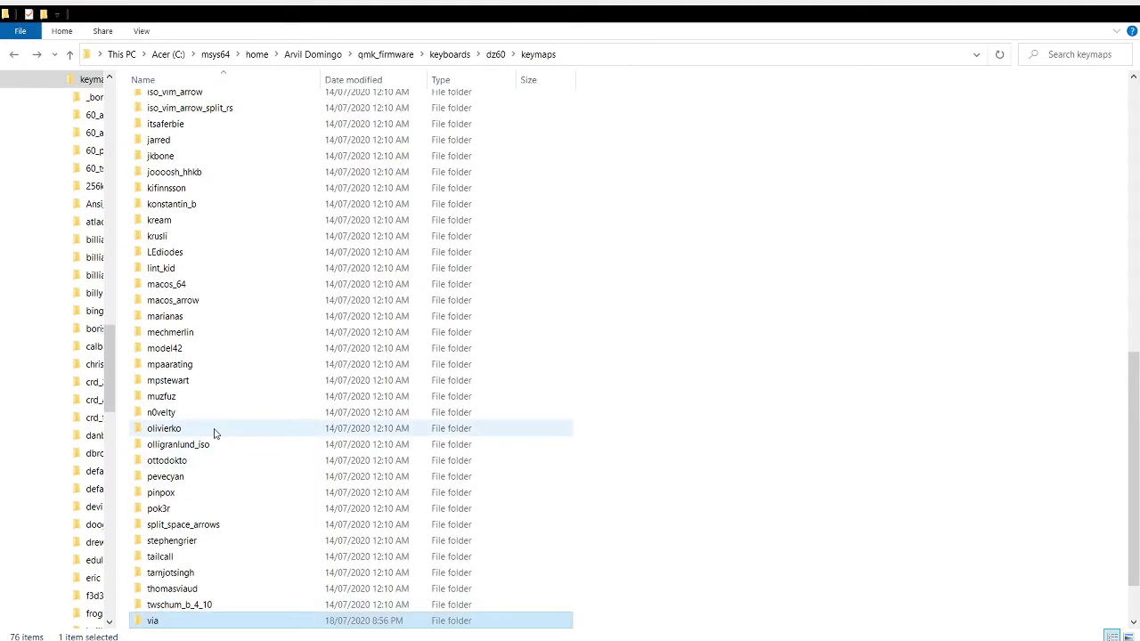
# - Browse the dz60 keymaps list, selecting the 60_ansi and 60_ansi_arrow_fkeys folders
pyautogui.scroll(1, 218, 418)
pyautogui.scroll(-2, 219, 419)
pyautogui.scroll(12, 247, 541)
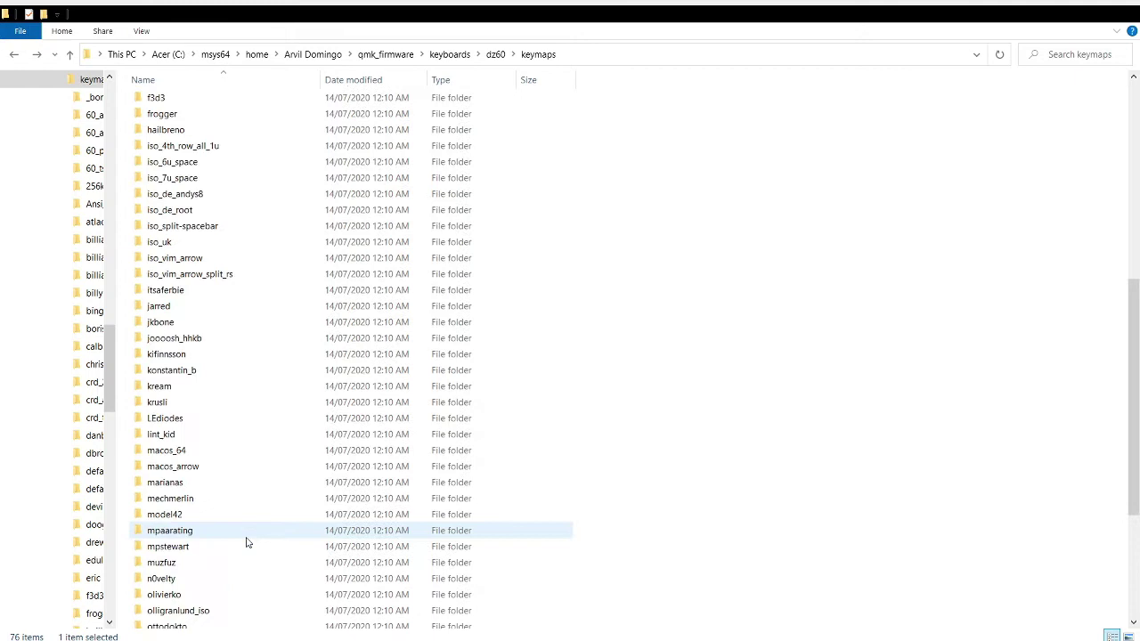
pyautogui.scroll(3, 247, 539)
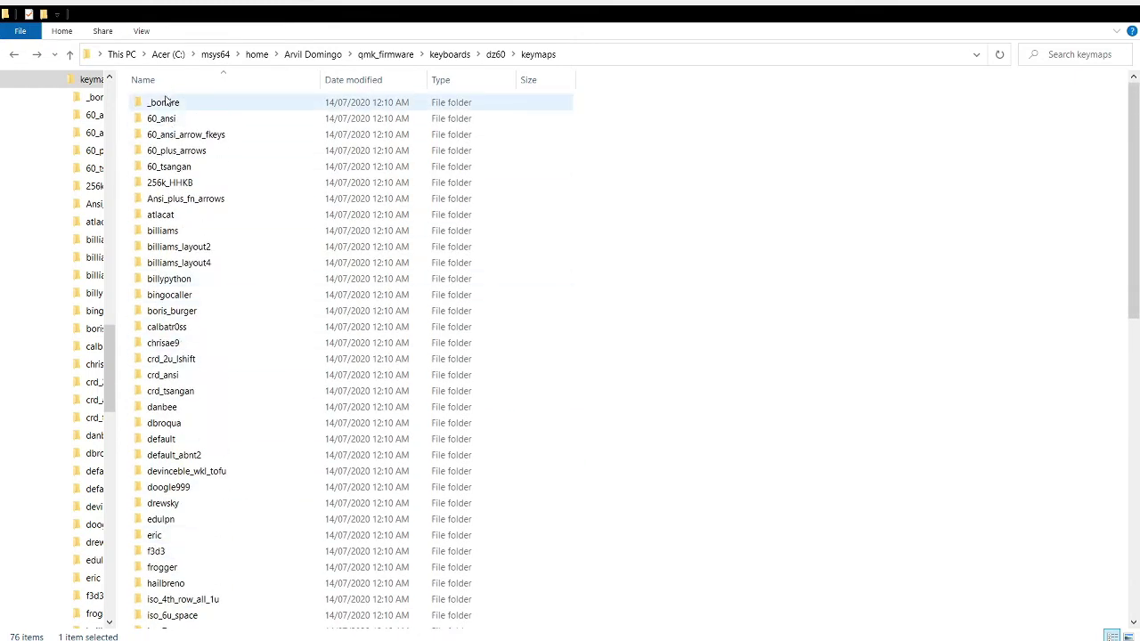
pyautogui.click(179, 122)
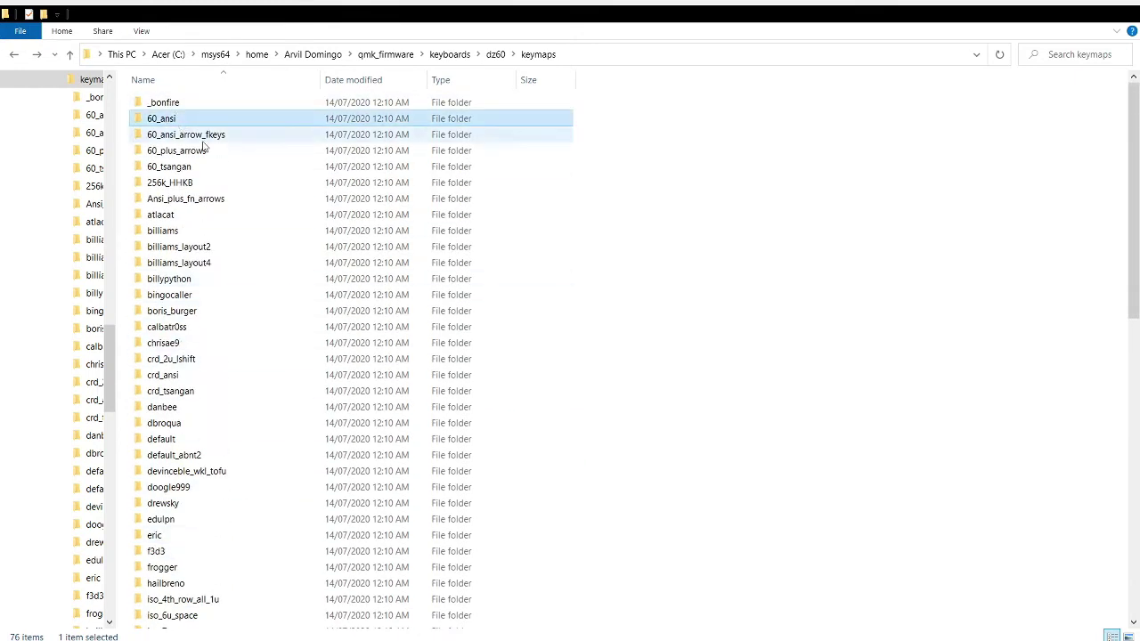
pyautogui.click(219, 141)
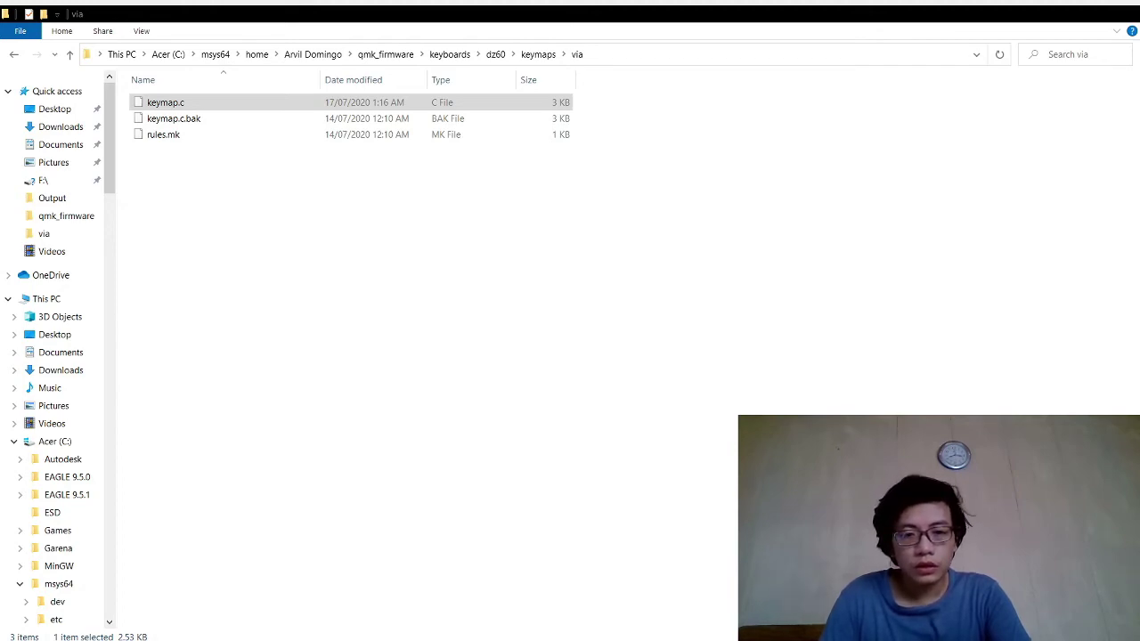
# - Open via's keymap.c in Notepad++ and highlight RSFT_T(KC_UP) and LT(1,KC_RIGHT) on line 9
pyautogui.press('Return')
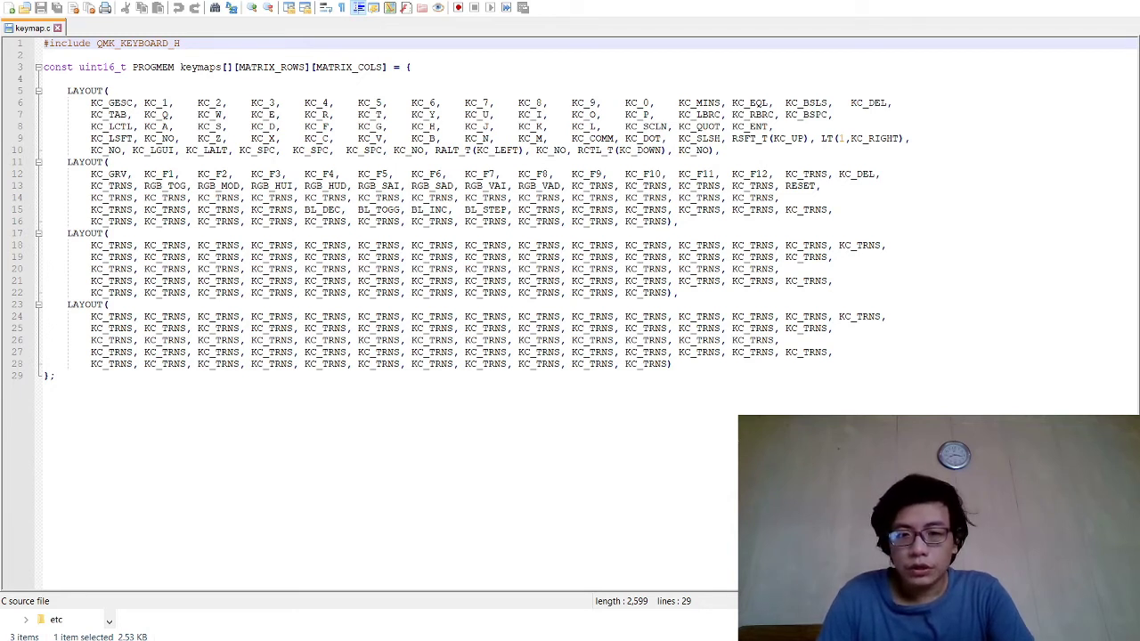
pyautogui.press('Down')
pyautogui.press('Down')
pyautogui.press('Down')
pyautogui.press('Down')
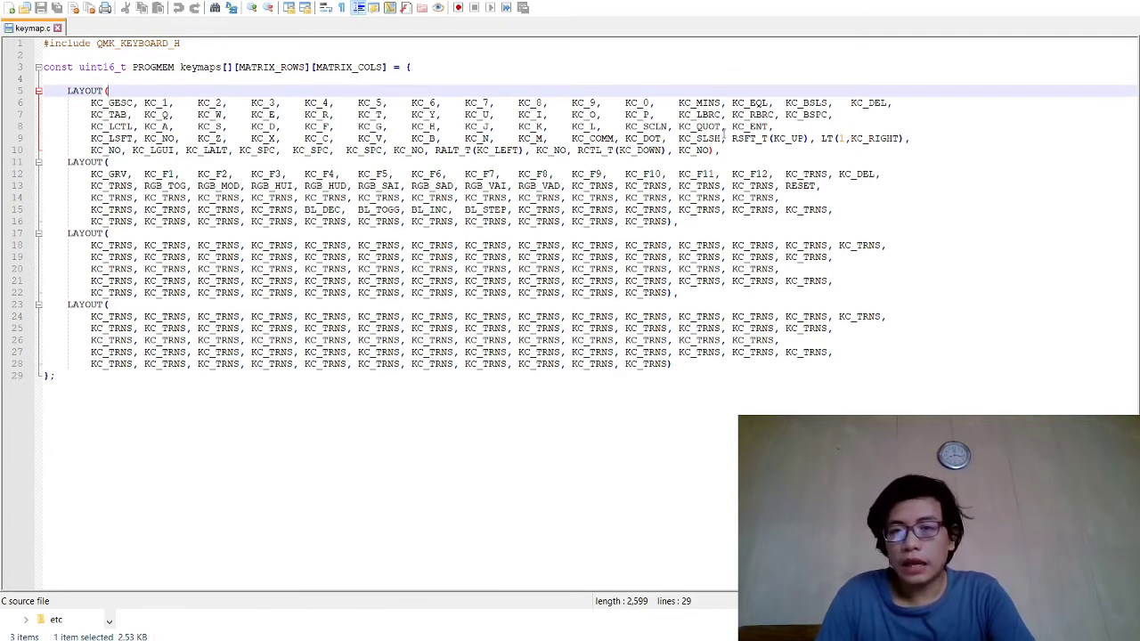
pyautogui.moveTo(733, 138); pyautogui.dragTo(907, 139)
pyautogui.click(823, 186)
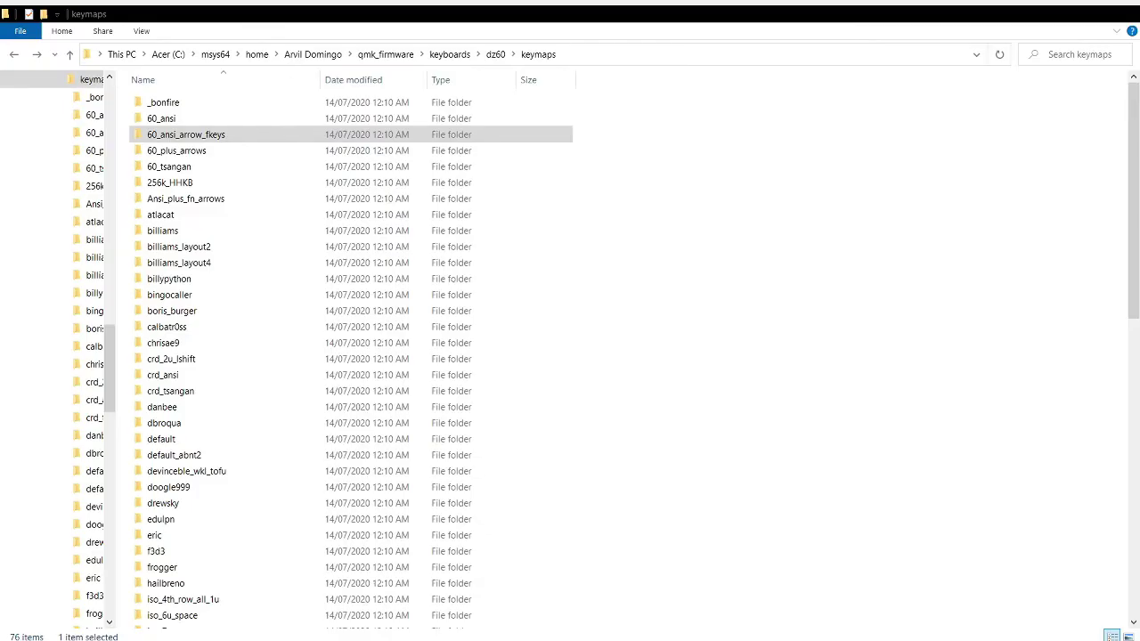
# - Go up from dz60 to the qmk_firmware folder and select dz60_via.hex
pyautogui.click(333, 633)
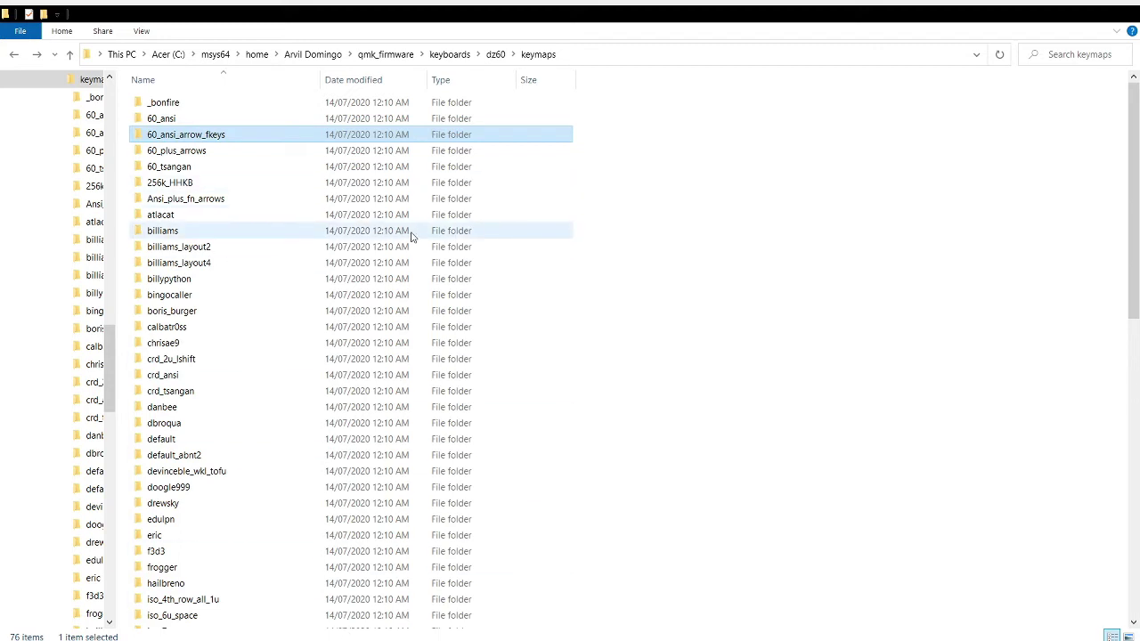
pyautogui.click(497, 61)
pyautogui.click(443, 57)
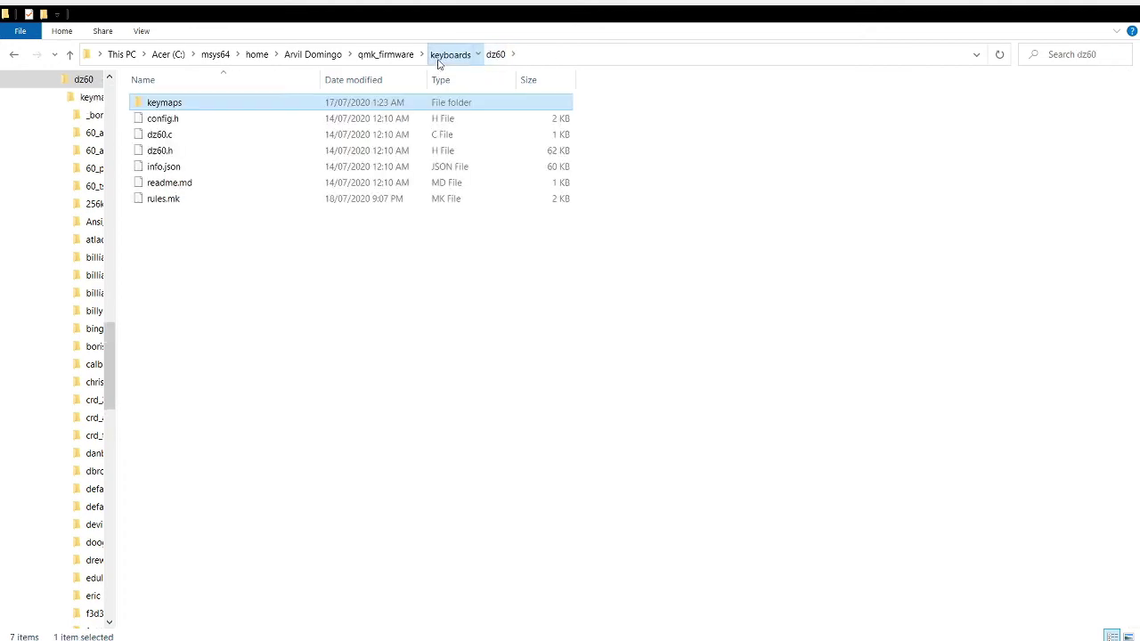
pyautogui.click(386, 55)
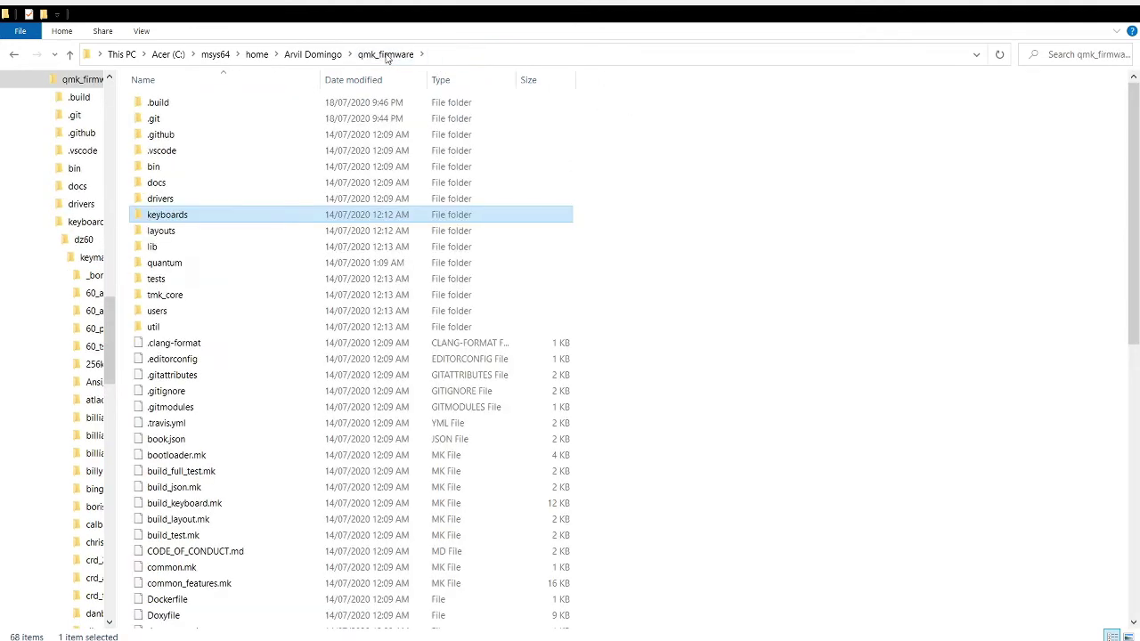
pyautogui.scroll(-6, 453, 432)
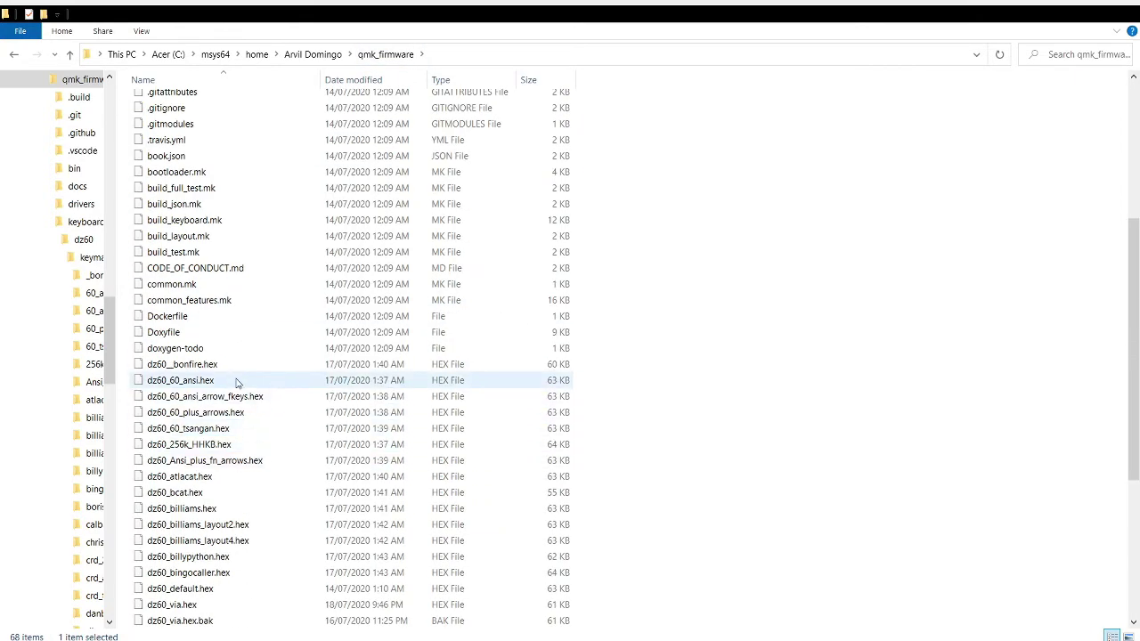
pyautogui.scroll(-1, 237, 382)
pyautogui.scroll(-1, 237, 381)
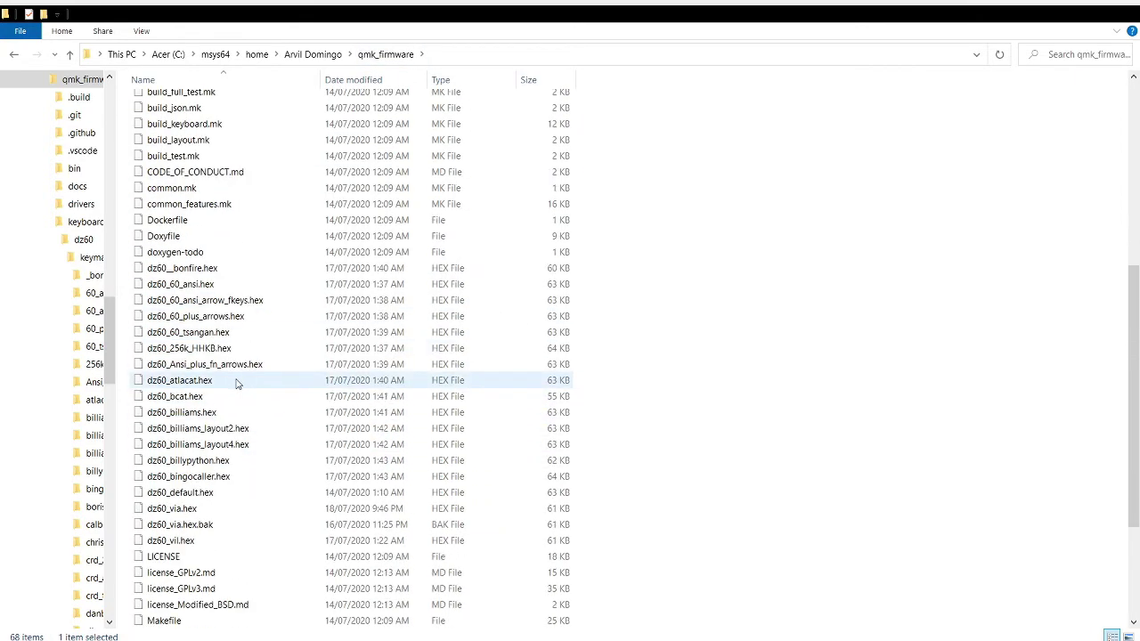
pyautogui.click(227, 513)
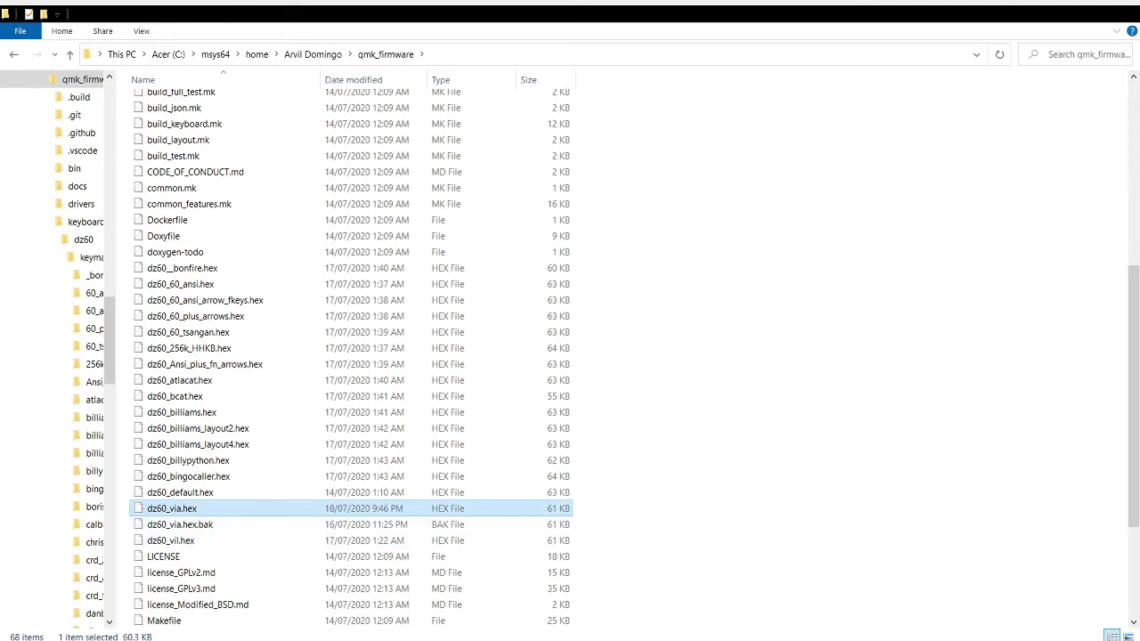
# - Switch to QMK Toolbox from the taskbar
pyautogui.click(549, 638)
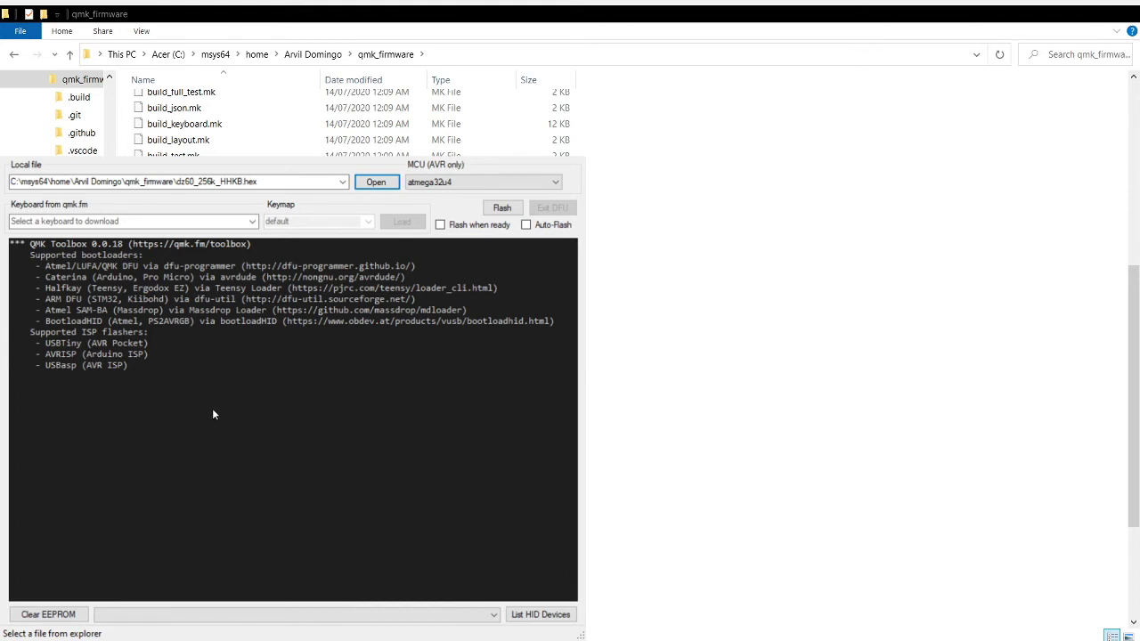
# - Click the QMK Toolbox log area while the DZ60 connects as an ATmega32U4 DFU device
pyautogui.click(366, 469)
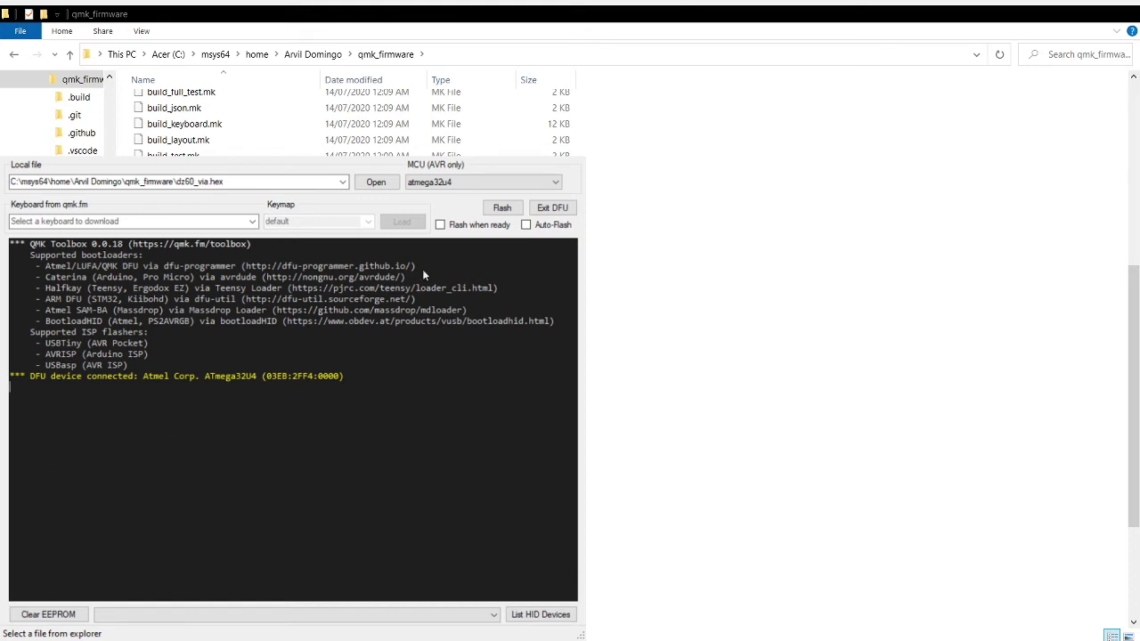
# - Flash dz60_via.hex onto the connected DZ60
pyautogui.click(503, 210)
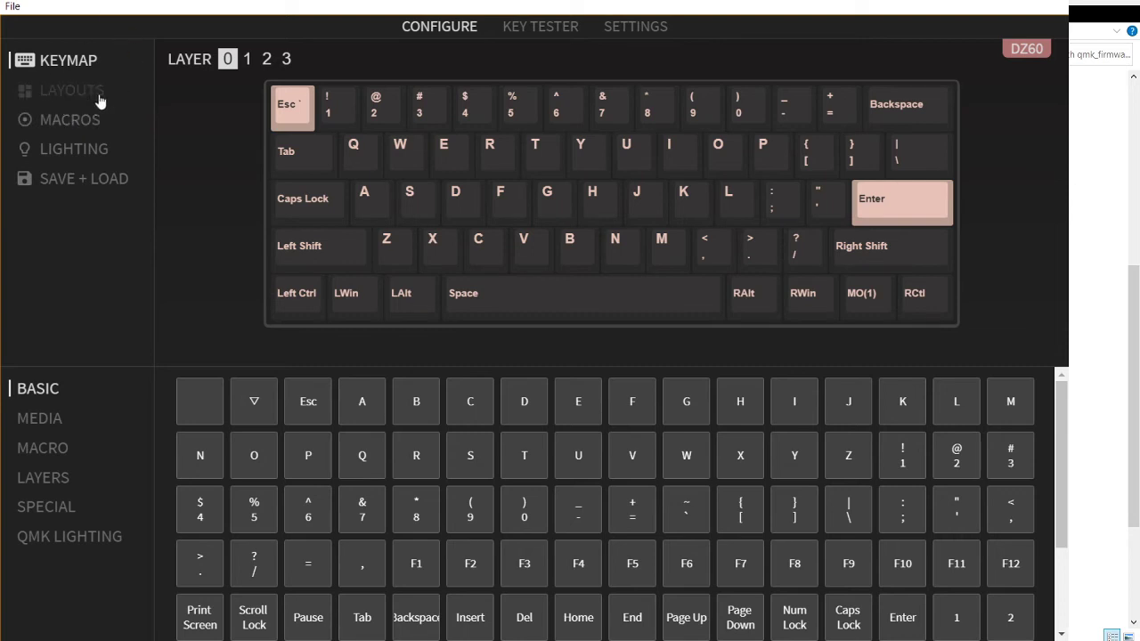
# - Turn on Split Backspace, set Row 4 to Split right shift and the bottom row to 7U
pyautogui.click(67, 93)
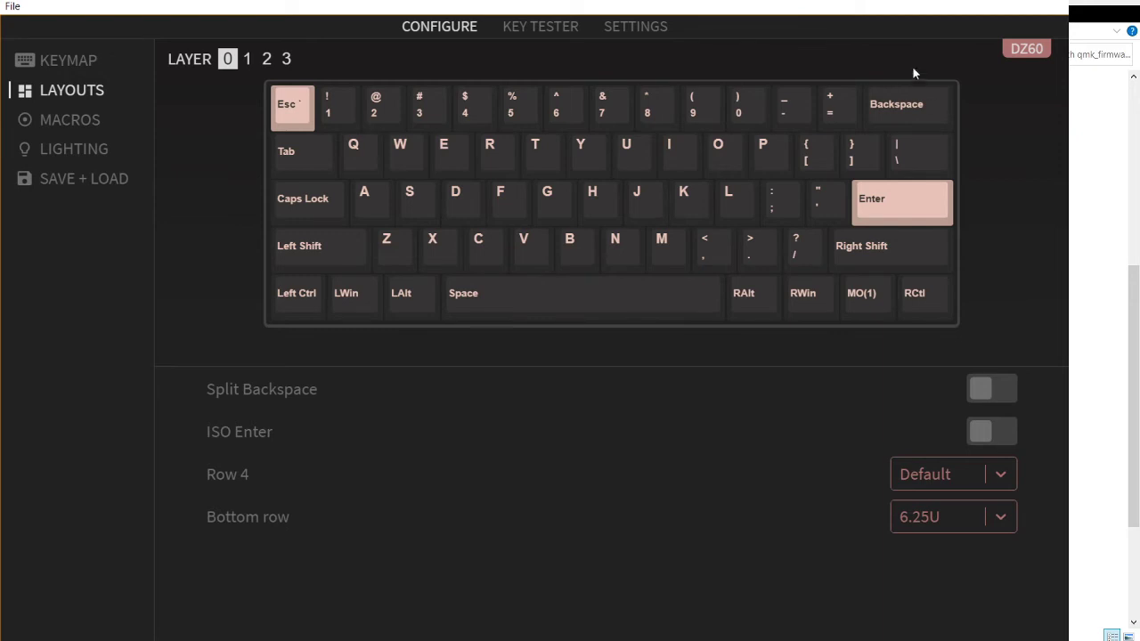
pyautogui.click(987, 388)
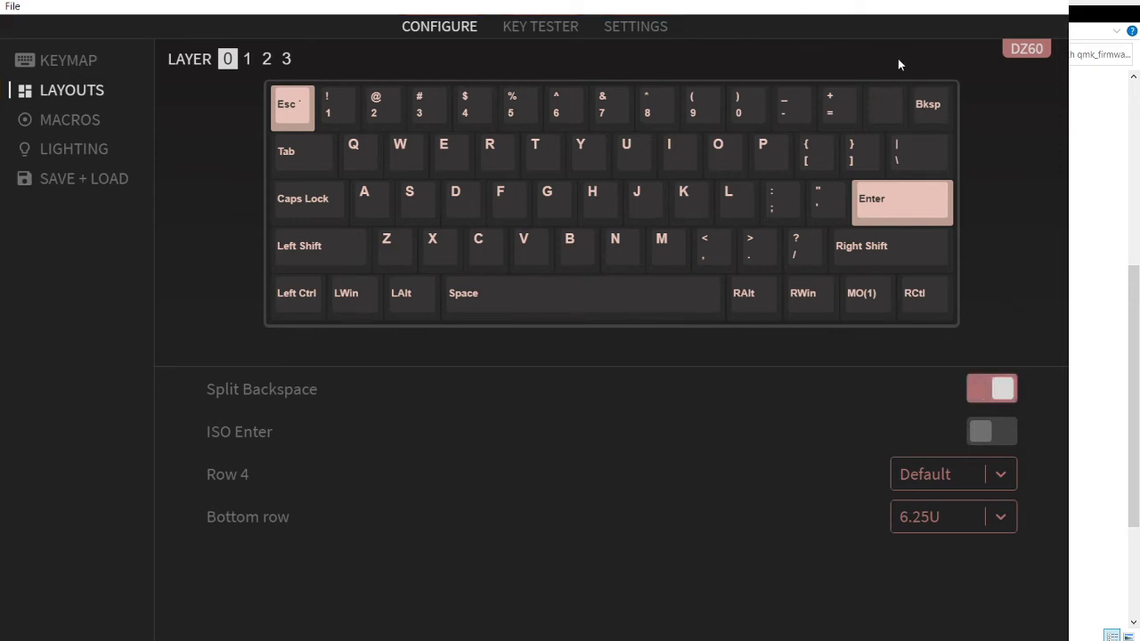
pyautogui.click(1000, 475)
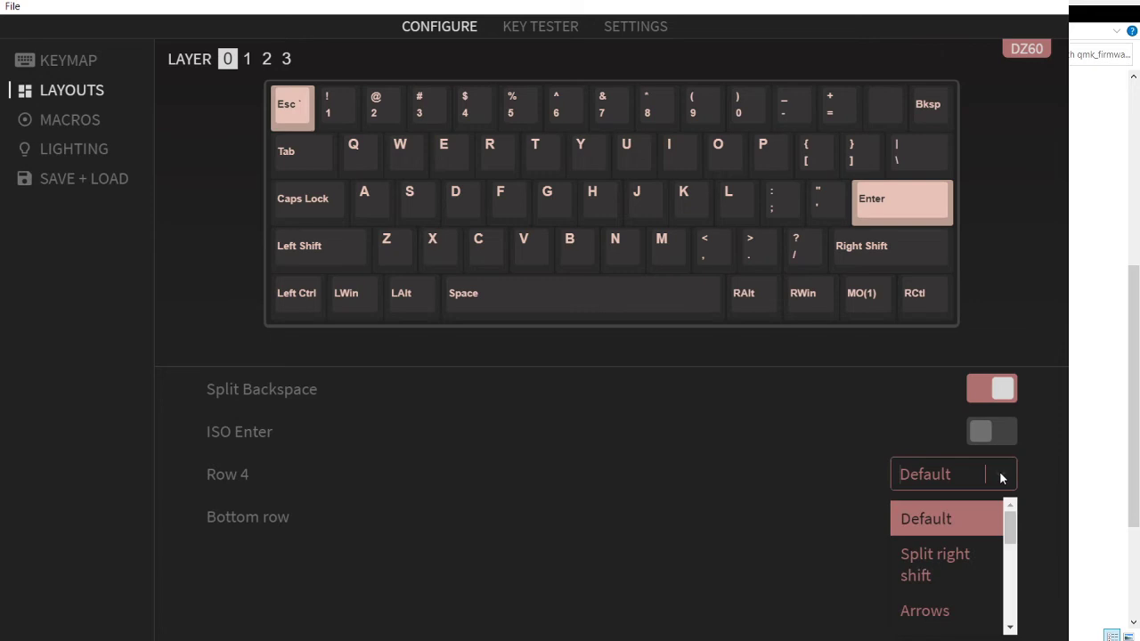
pyautogui.click(963, 575)
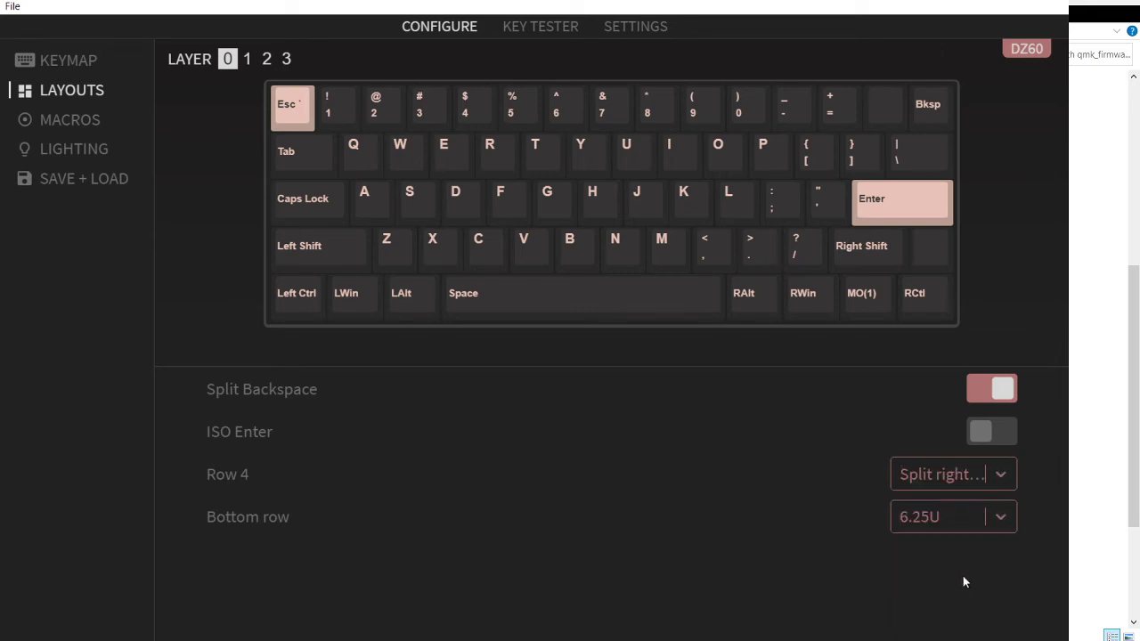
pyautogui.click(1010, 516)
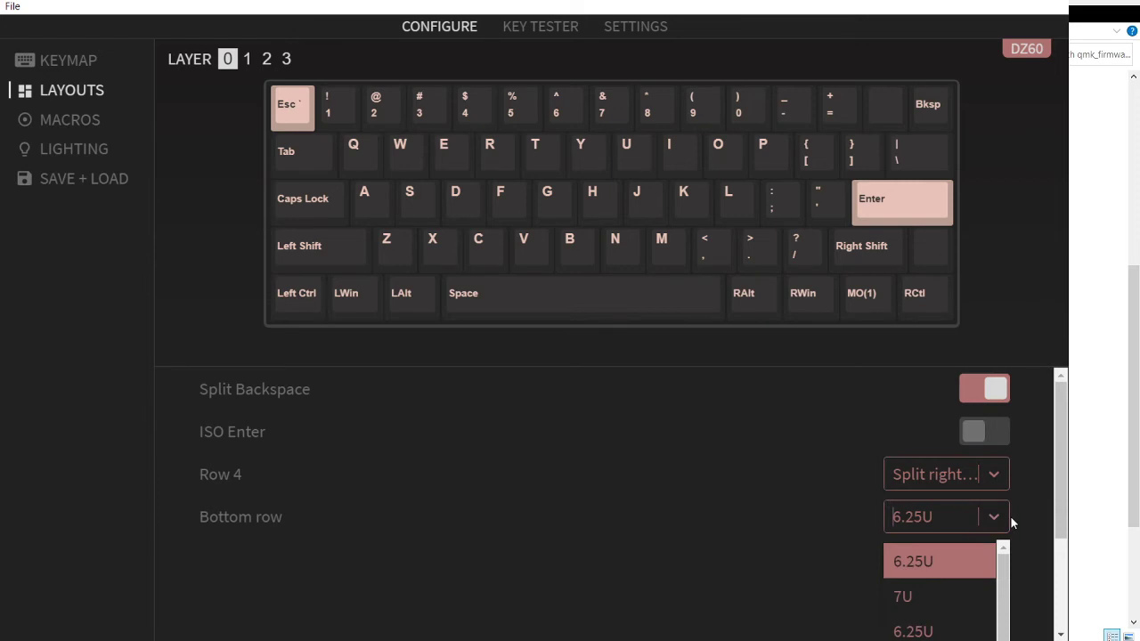
pyautogui.click(942, 596)
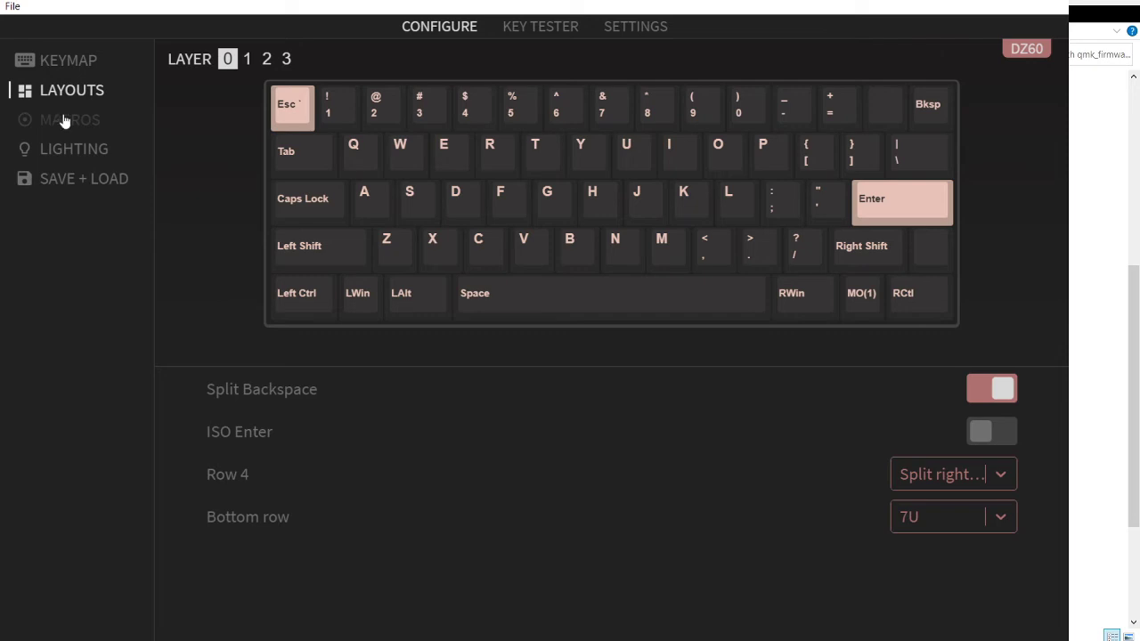
# - Browse the Media and Macro (M0–M15) keycodes in the keymap, then bring up the Macro 0 editor
pyautogui.click(68, 62)
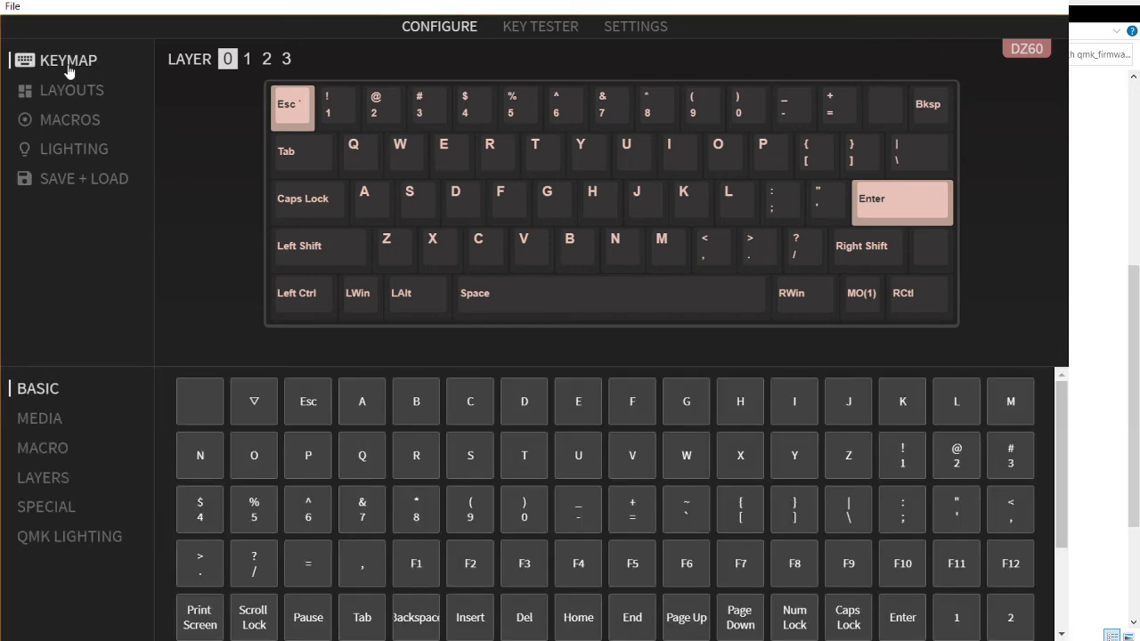
pyautogui.scroll(-3, 415, 448)
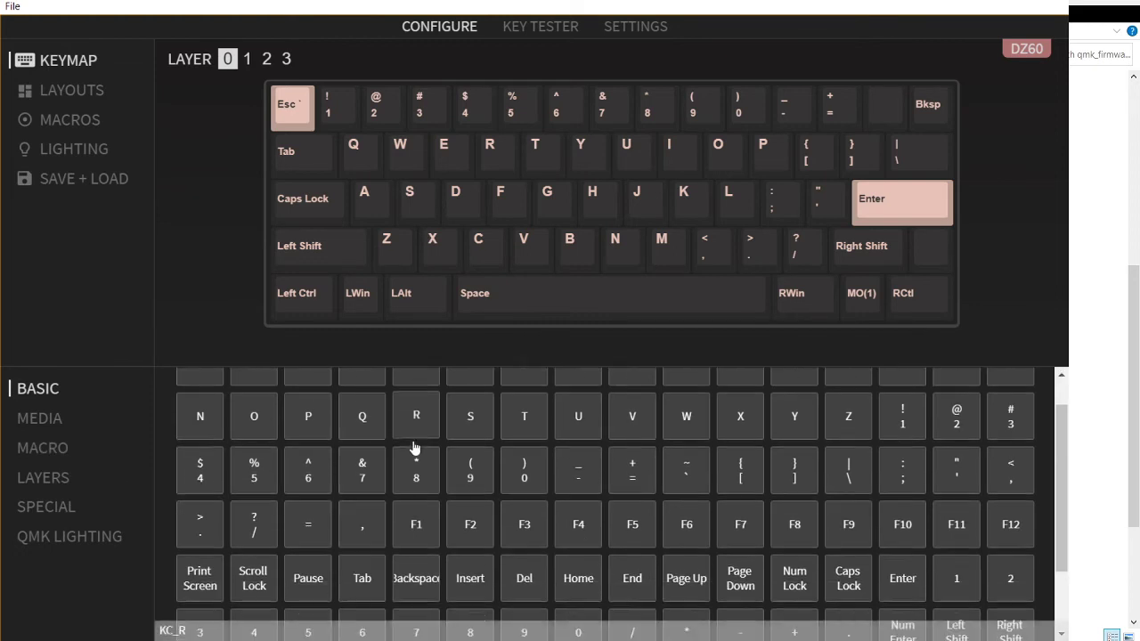
pyautogui.scroll(3, 415, 443)
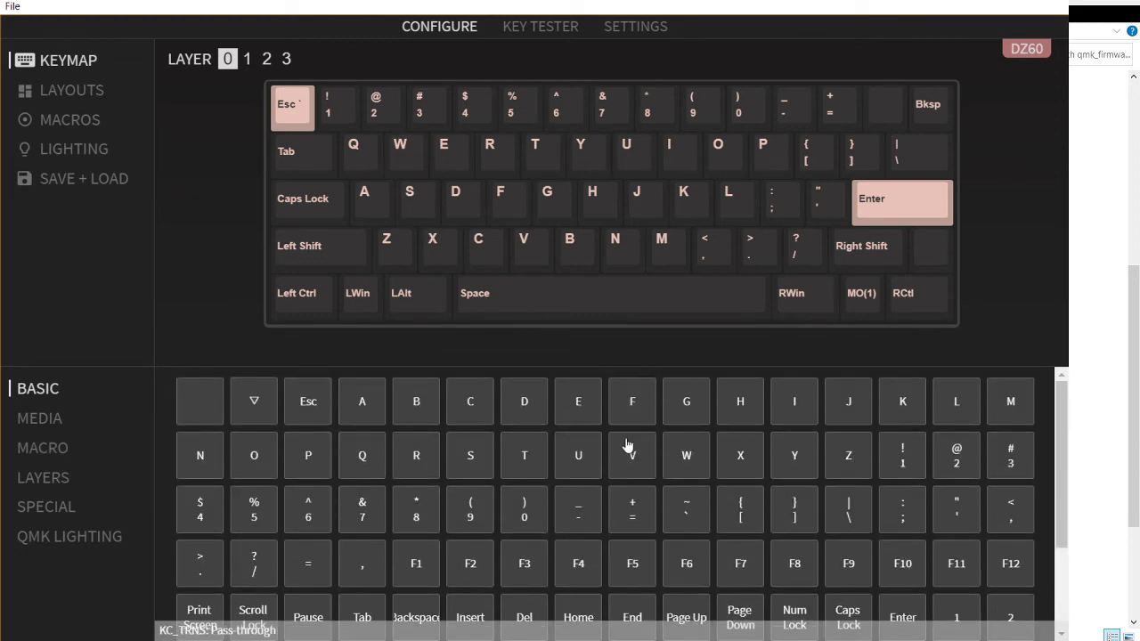
pyautogui.click(49, 419)
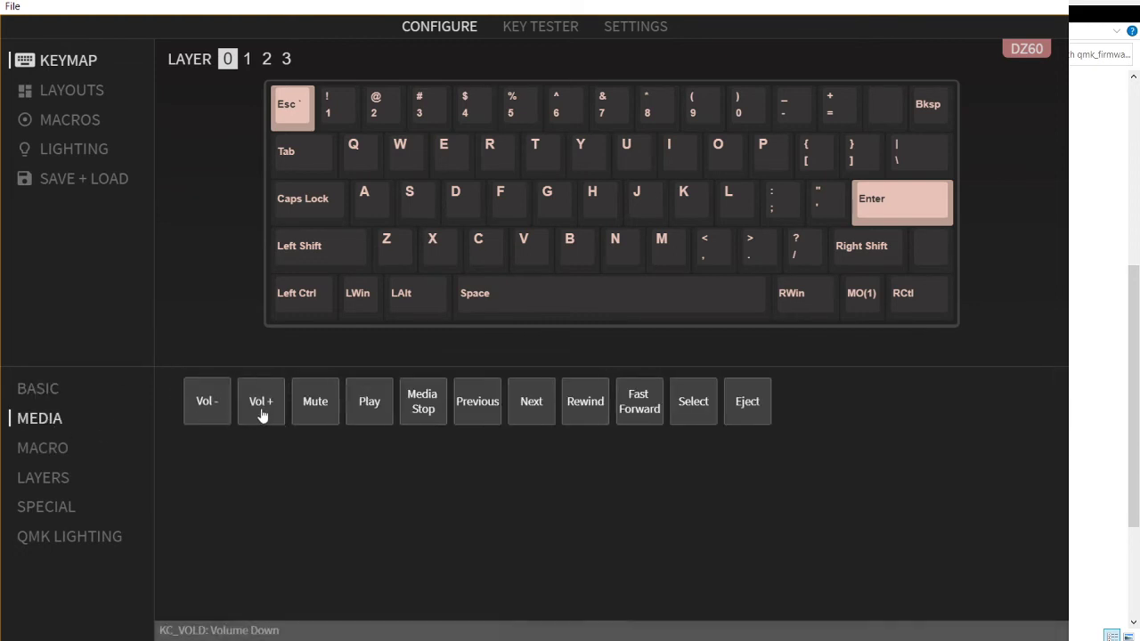
pyautogui.click(23, 450)
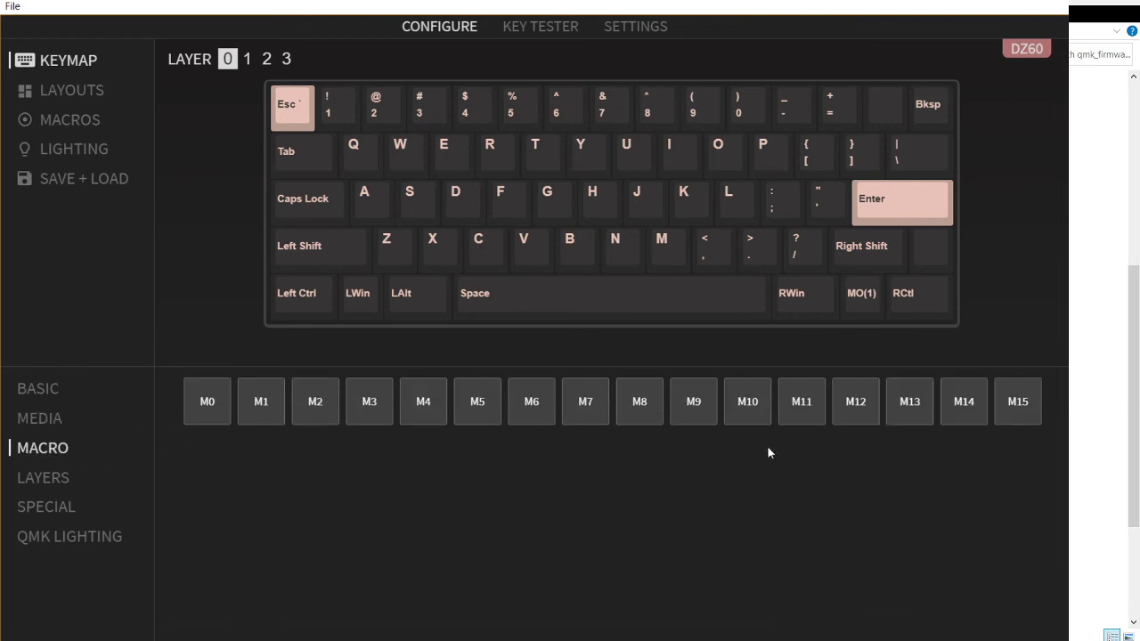
pyautogui.click(81, 121)
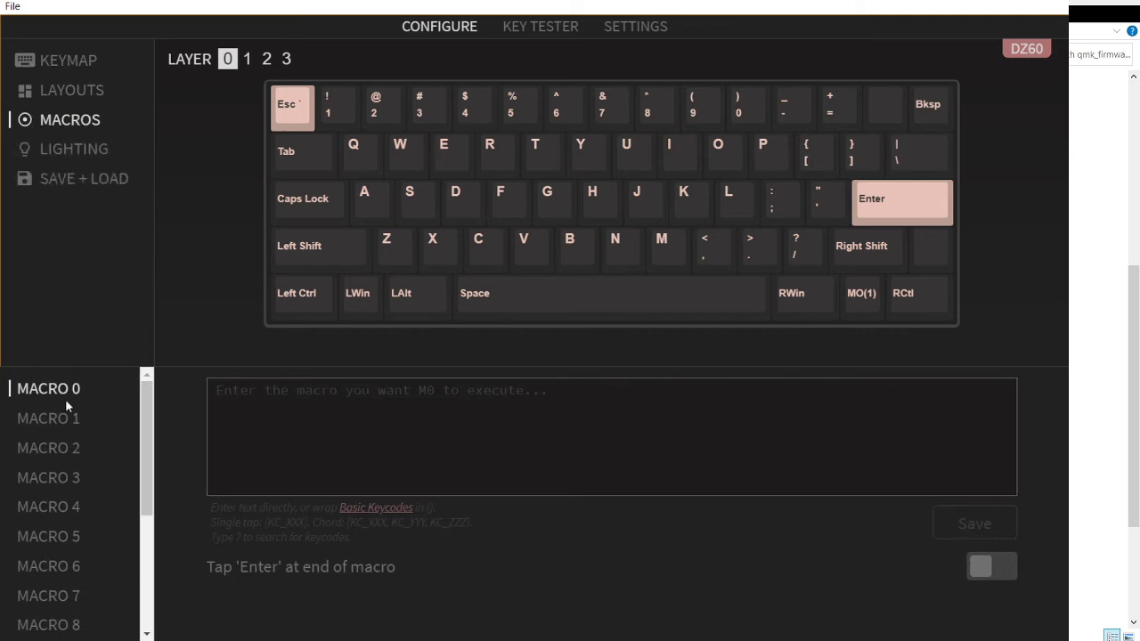
# - Enter {KC_RCTL,KC_RALT,KC_DEL} as Macro 0 and save it to the DZ60
pyautogui.click(352, 444)
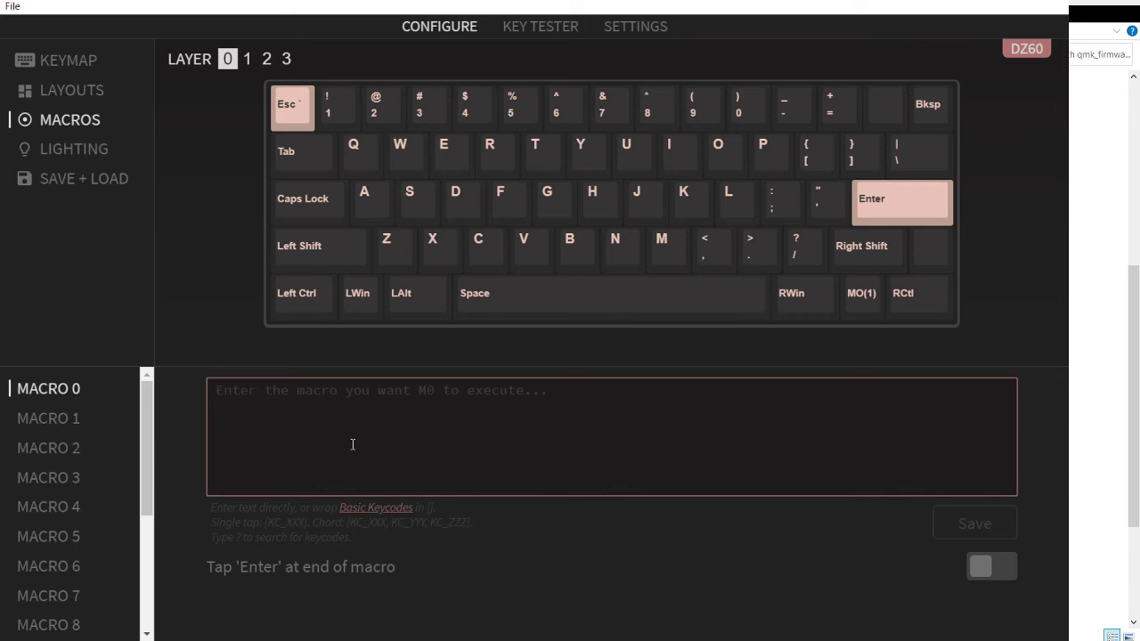
pyautogui.write('{')
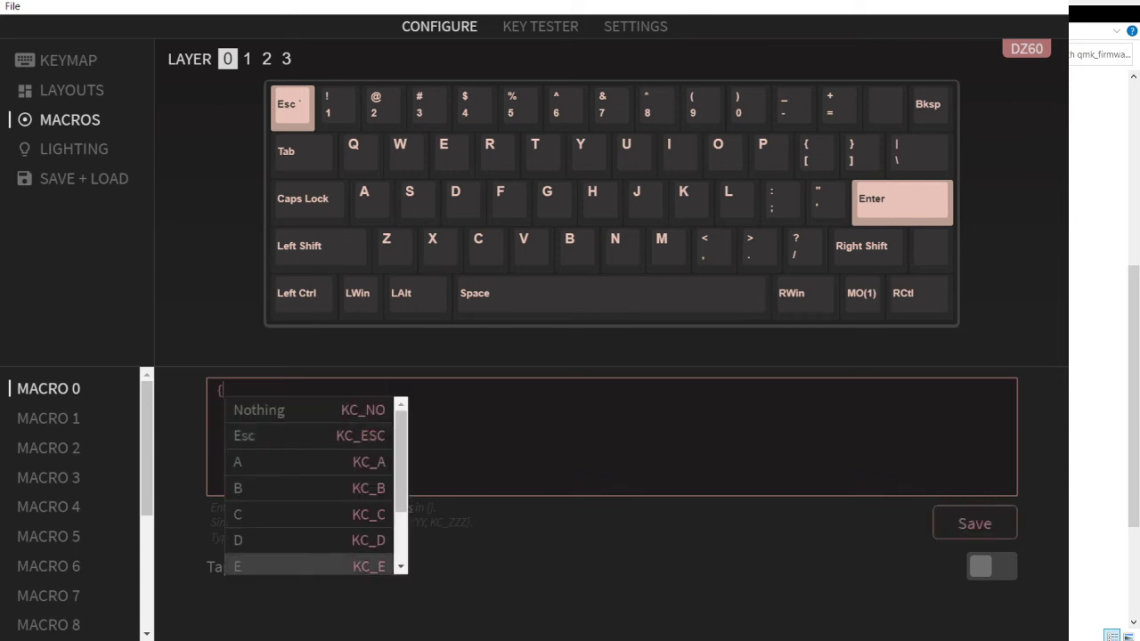
pyautogui.press('Escape')
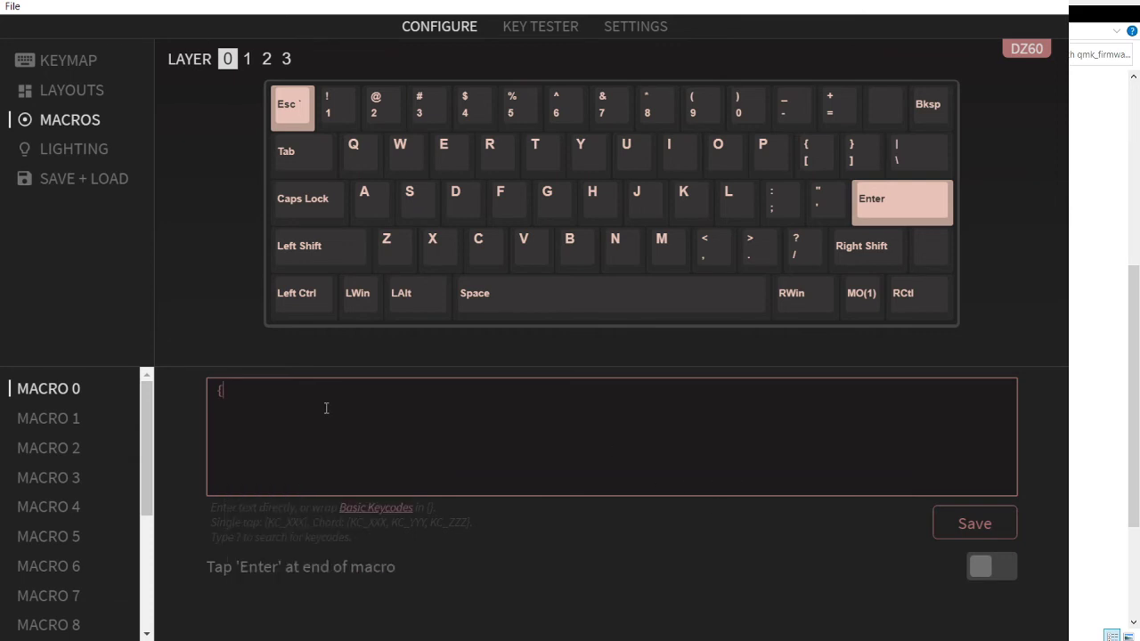
pyautogui.write('KC_c')
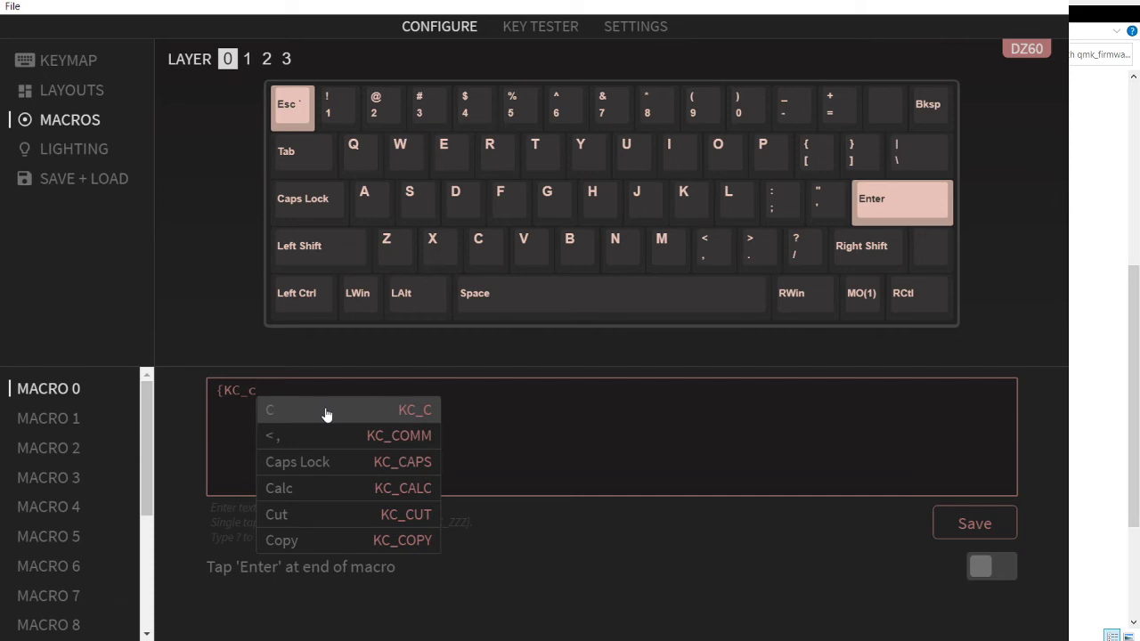
pyautogui.press('BackSpace')
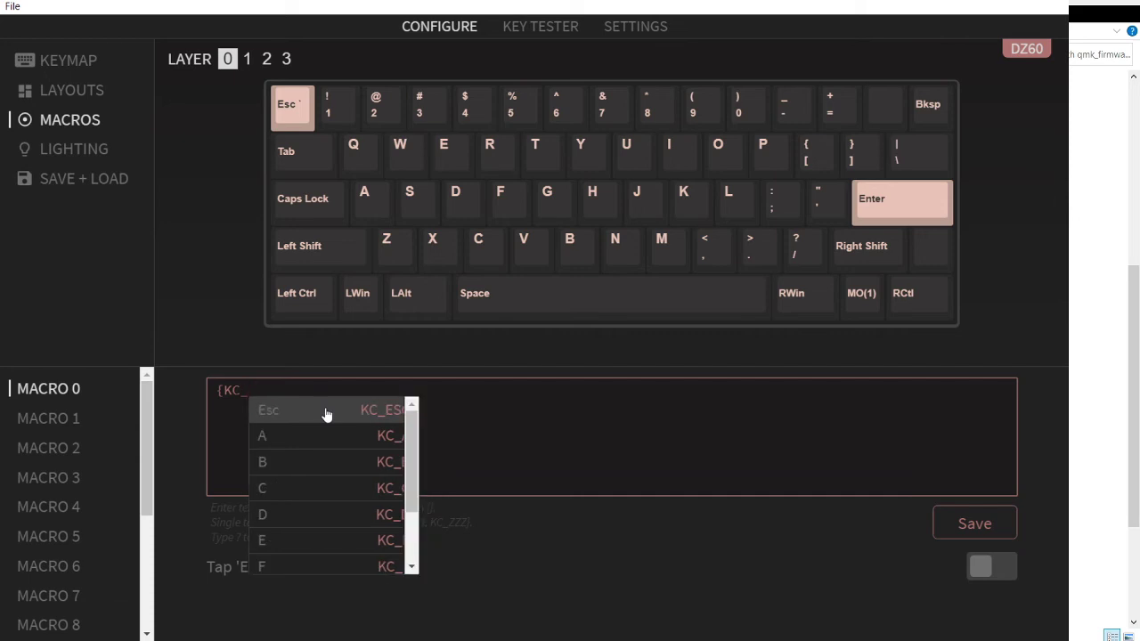
pyautogui.write('R')
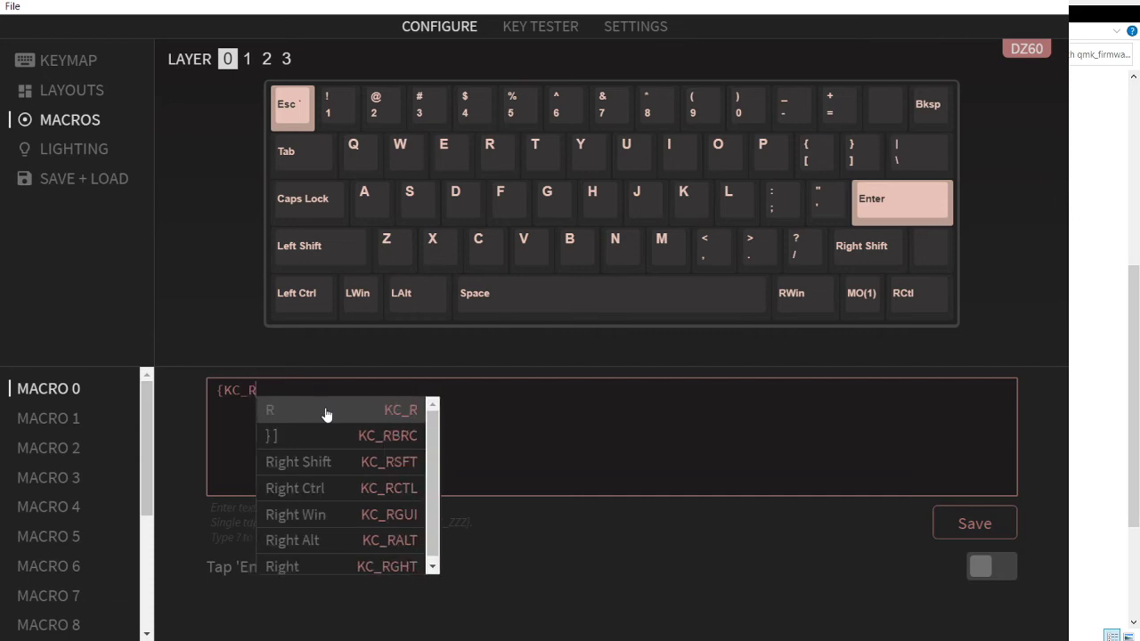
pyautogui.write('CTL')
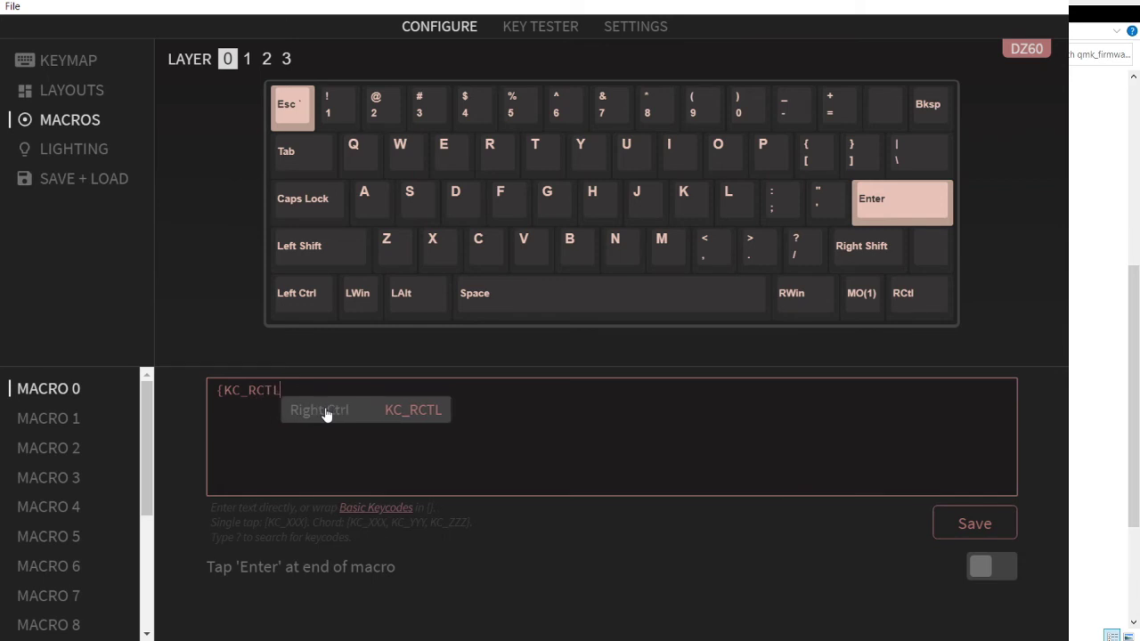
pyautogui.click(308, 424)
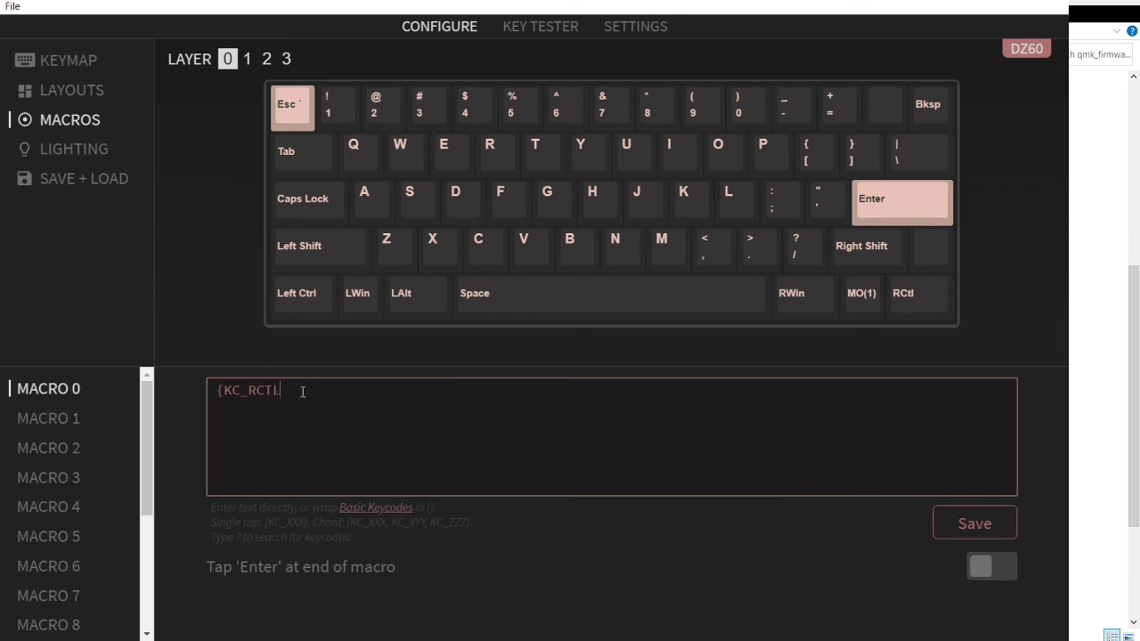
pyautogui.write(',KC')
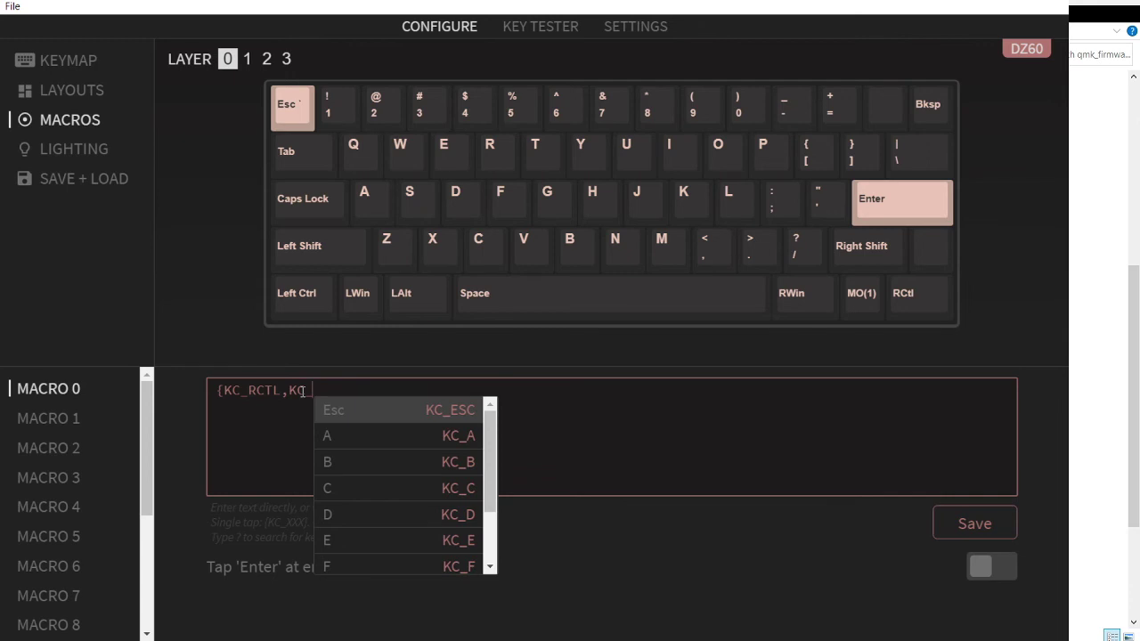
pyautogui.write('_RALT')
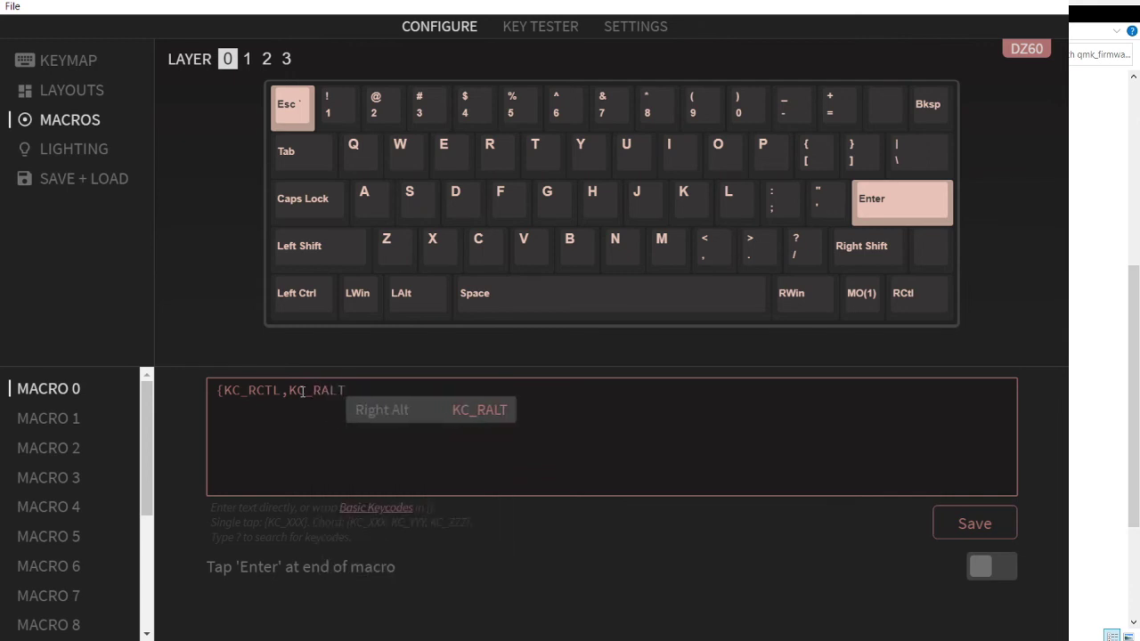
pyautogui.write(',KC_DEL')
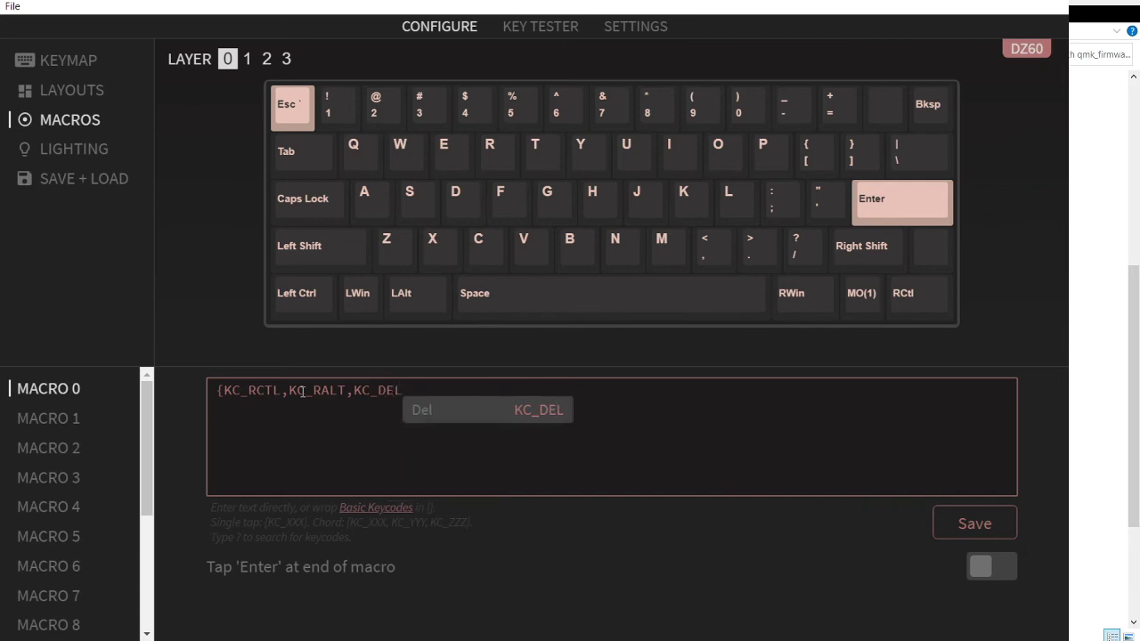
pyautogui.write('}')
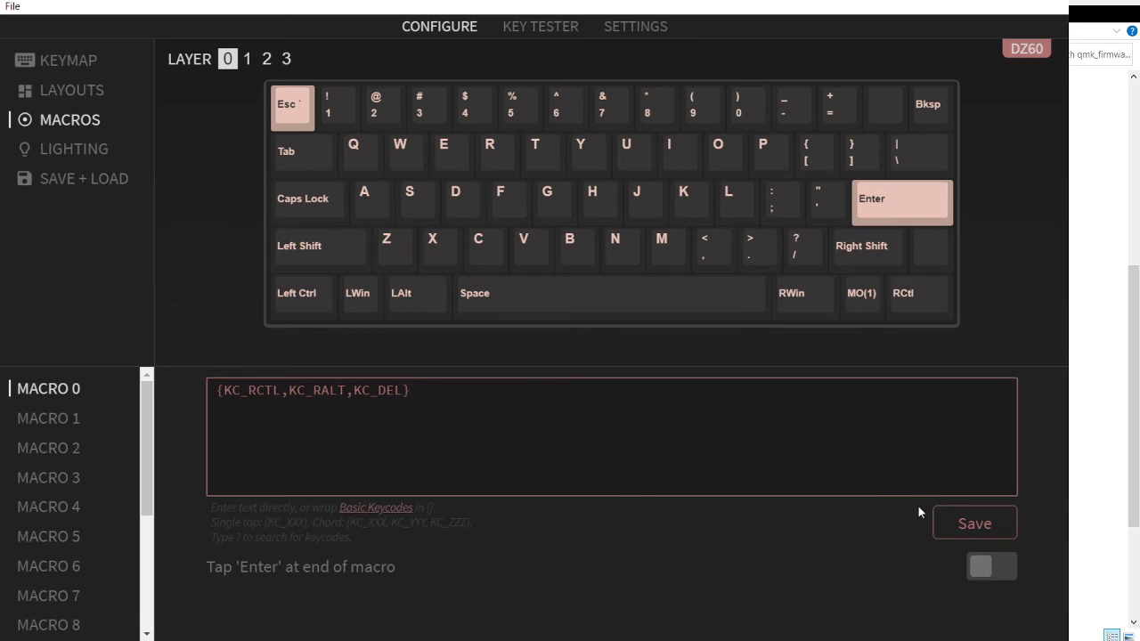
pyautogui.click(980, 524)
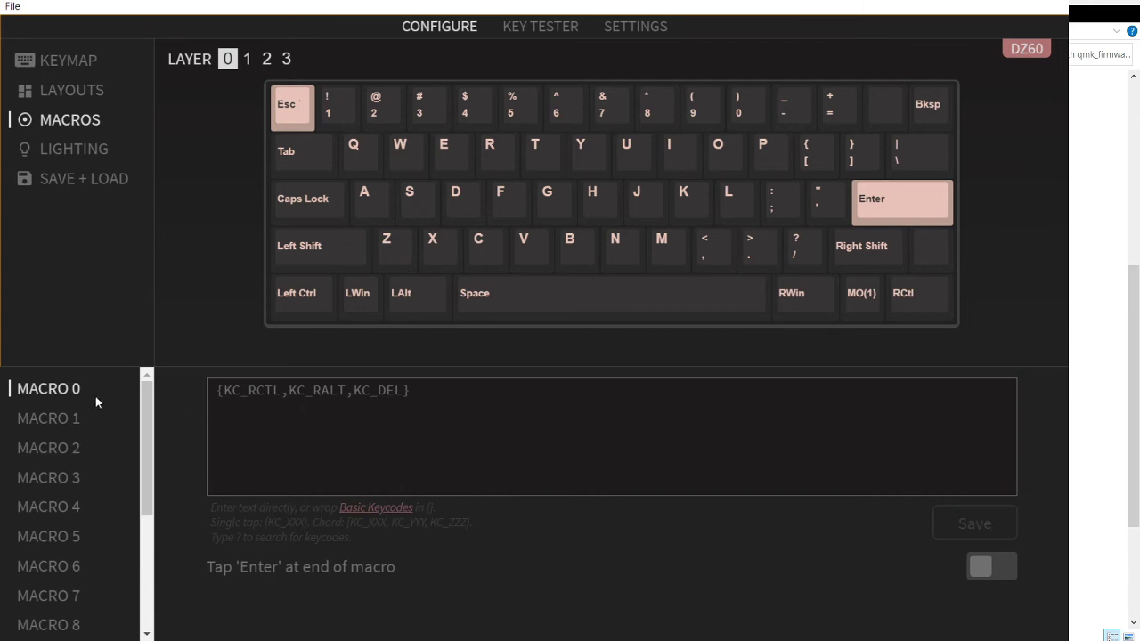
# - Show the DZ60 Lighting section with effect, underglow colour and brightness settings
pyautogui.click(71, 153)
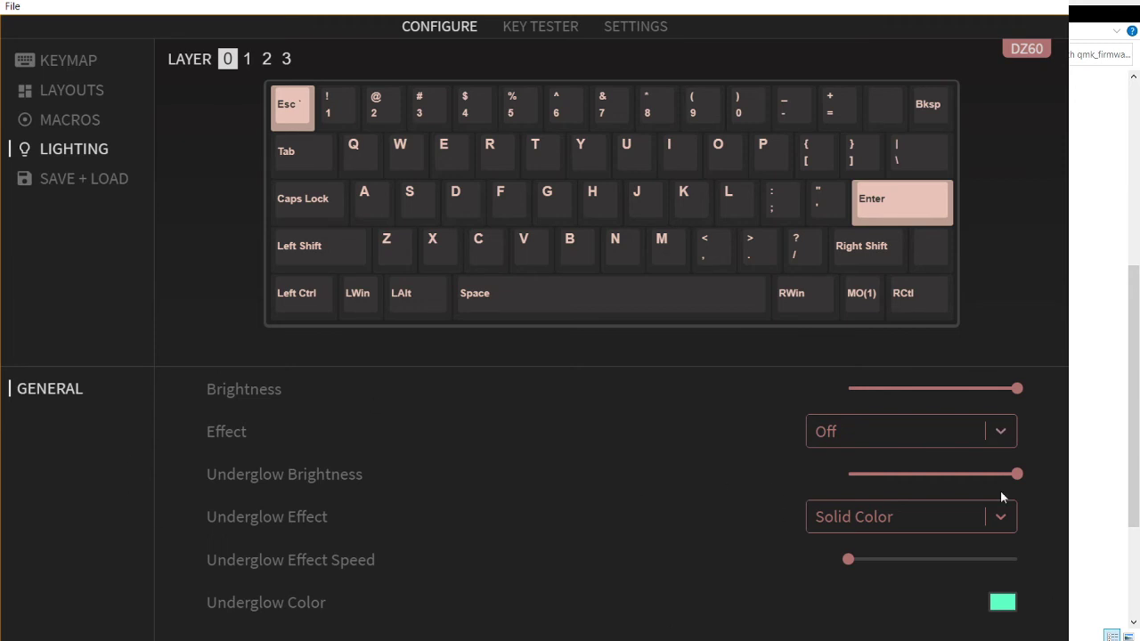
# - Return to the keymap and list the Media keycodes, then the Layers keycodes MO, TG, TT, OSL, TO
pyautogui.click(68, 62)
pyautogui.click(49, 428)
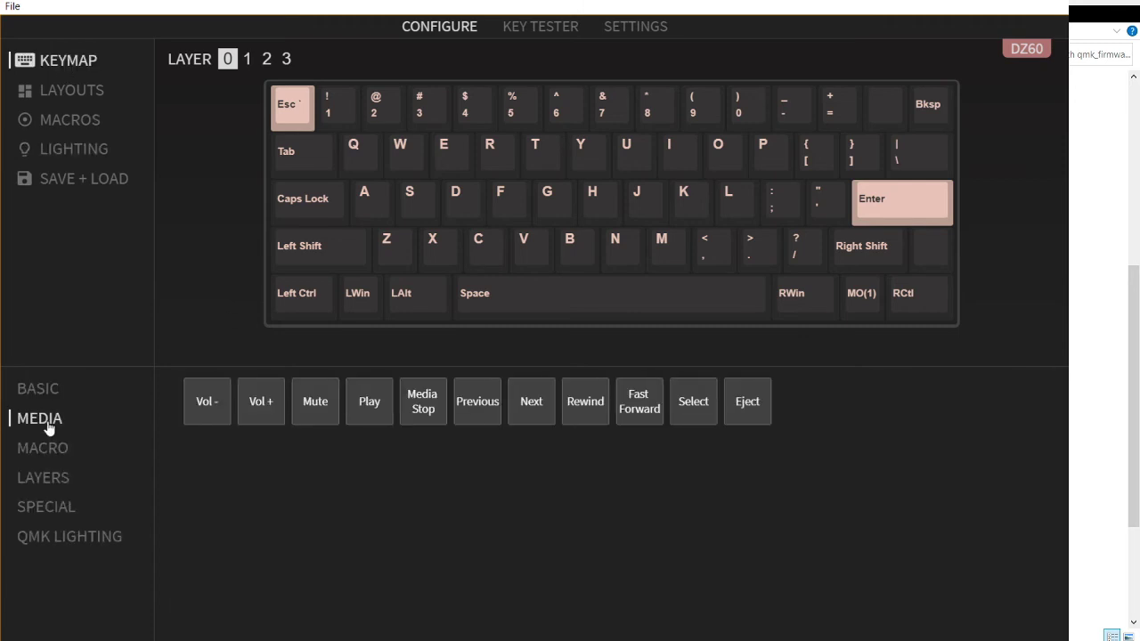
pyautogui.click(51, 478)
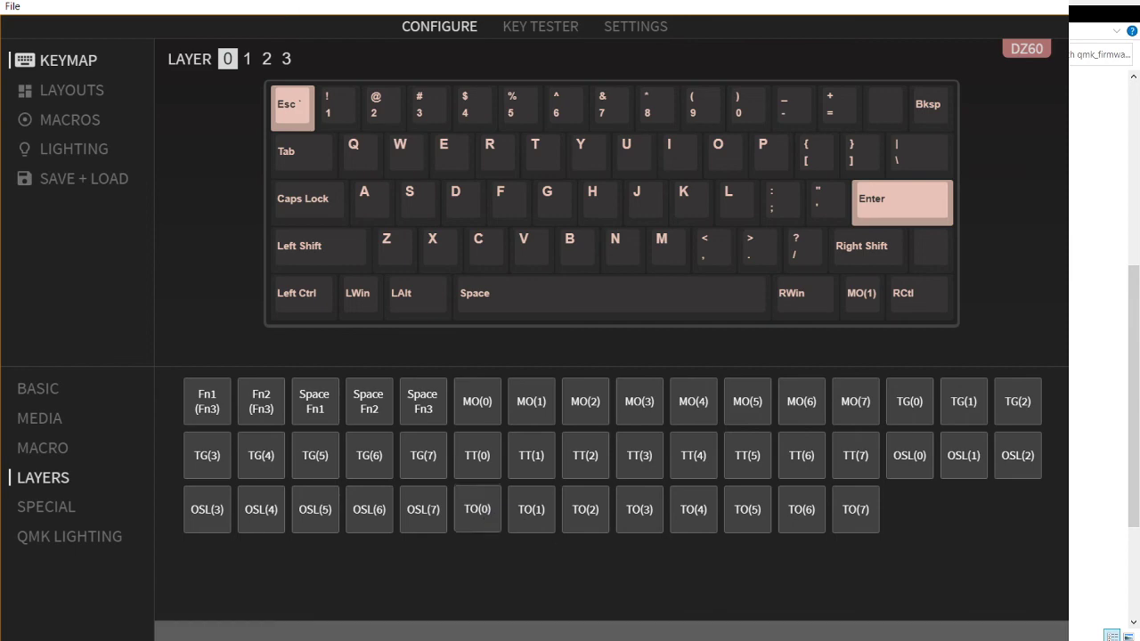
# - Browse the Special keycodes grid covering F13–F24, mouse, audio, clicky and music controls
pyautogui.click(13, 509)
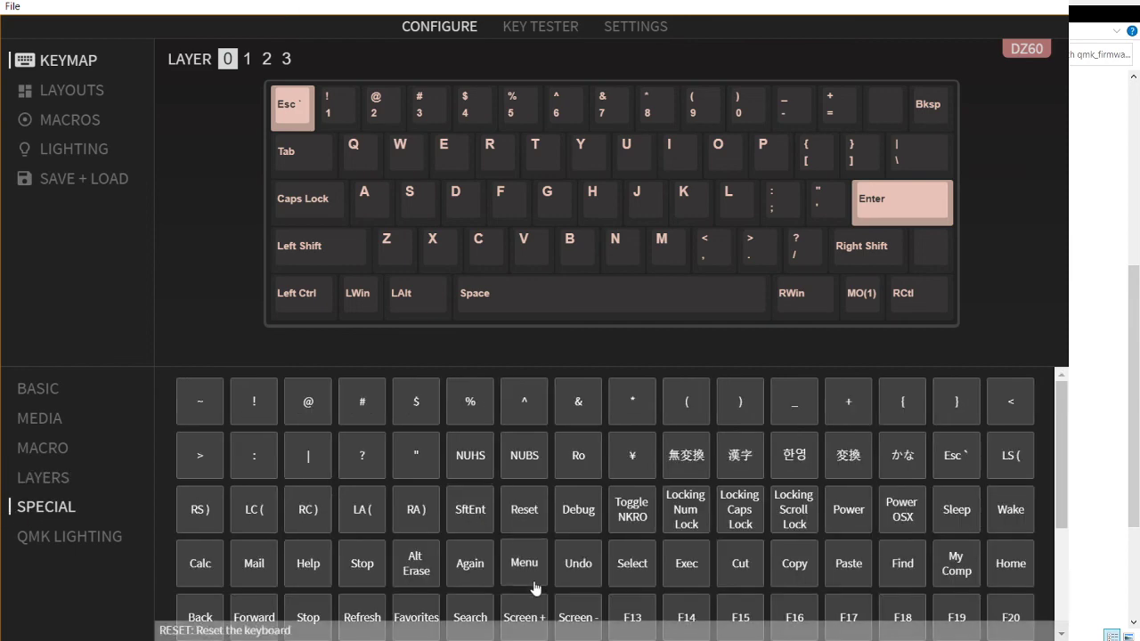
pyautogui.scroll(-1, 591, 567)
pyautogui.scroll(1, 481, 534)
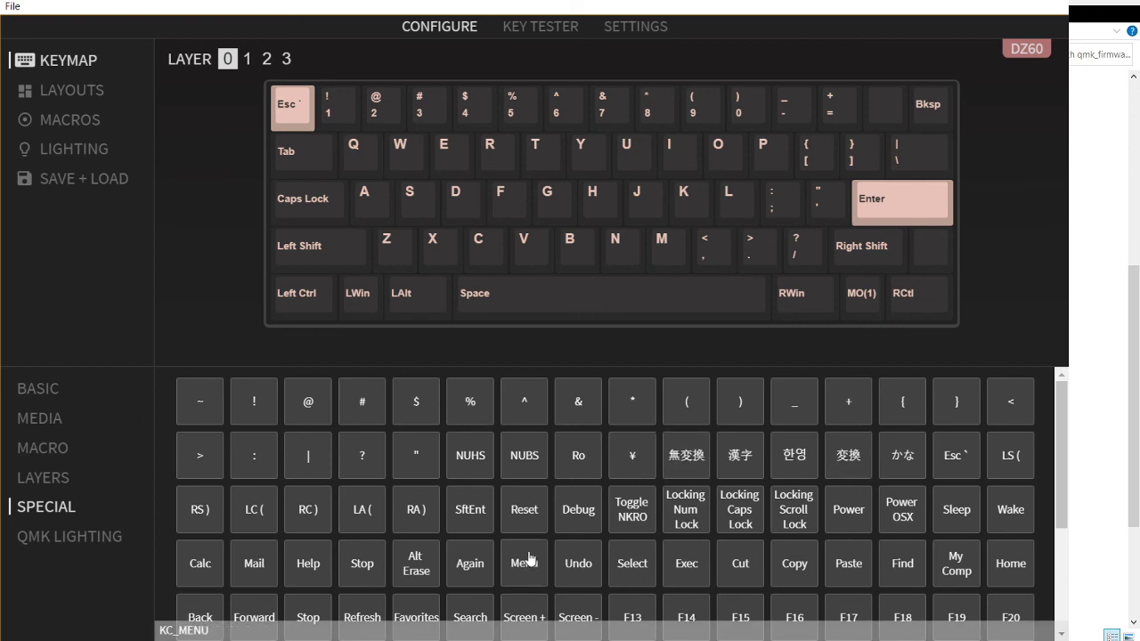
pyautogui.scroll(-1, 356, 481)
pyautogui.scroll(1, 201, 427)
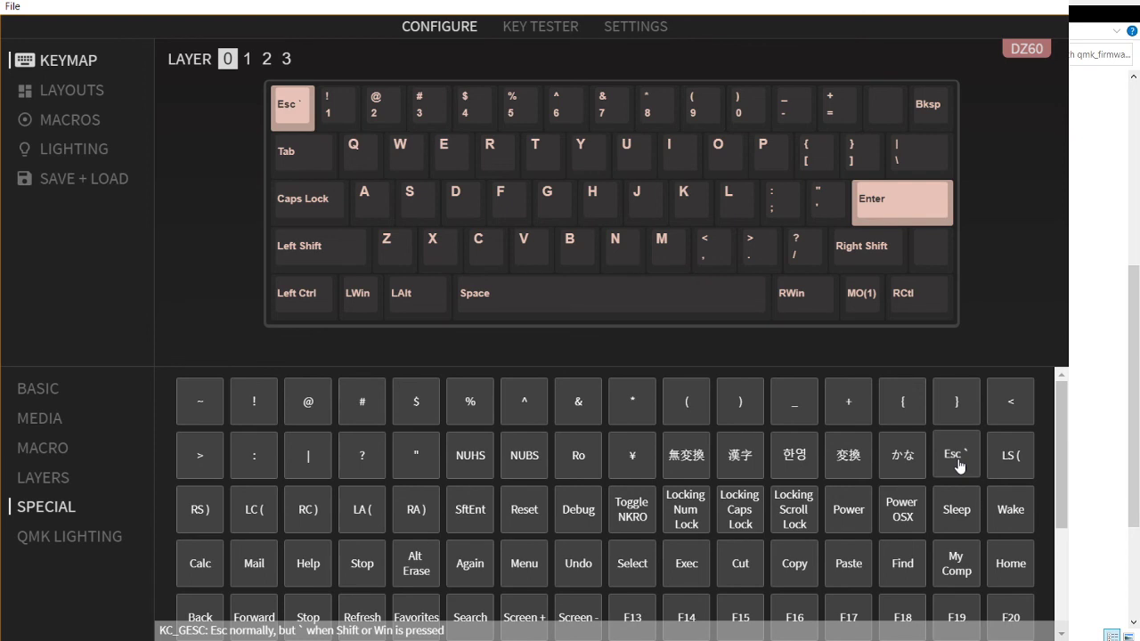
pyautogui.scroll(-1, 958, 465)
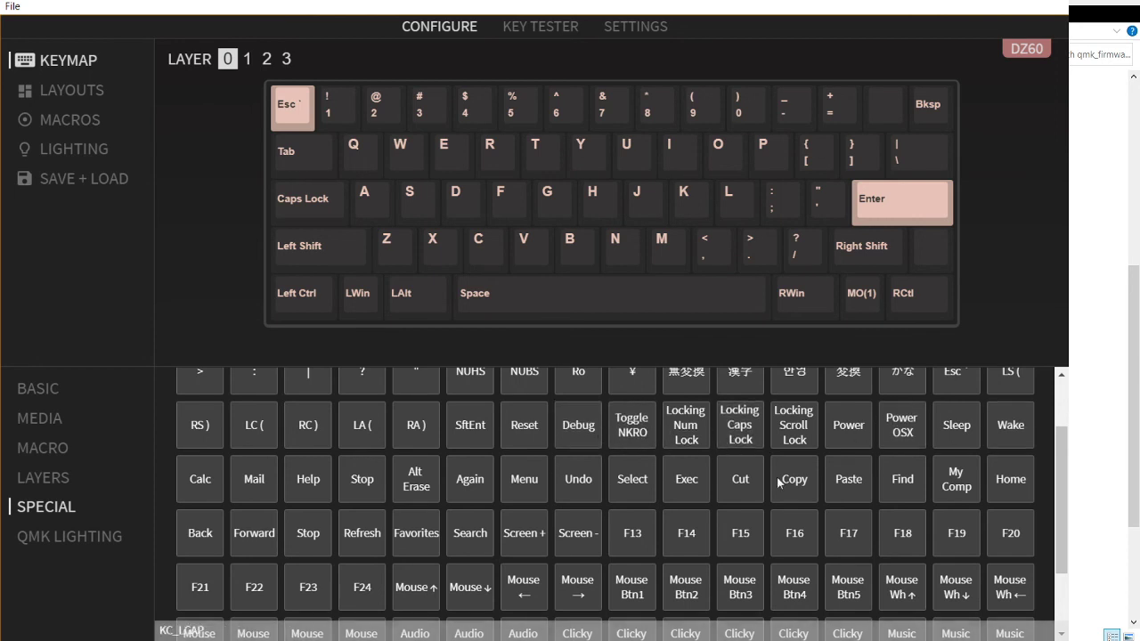
pyautogui.scroll(-2, 847, 490)
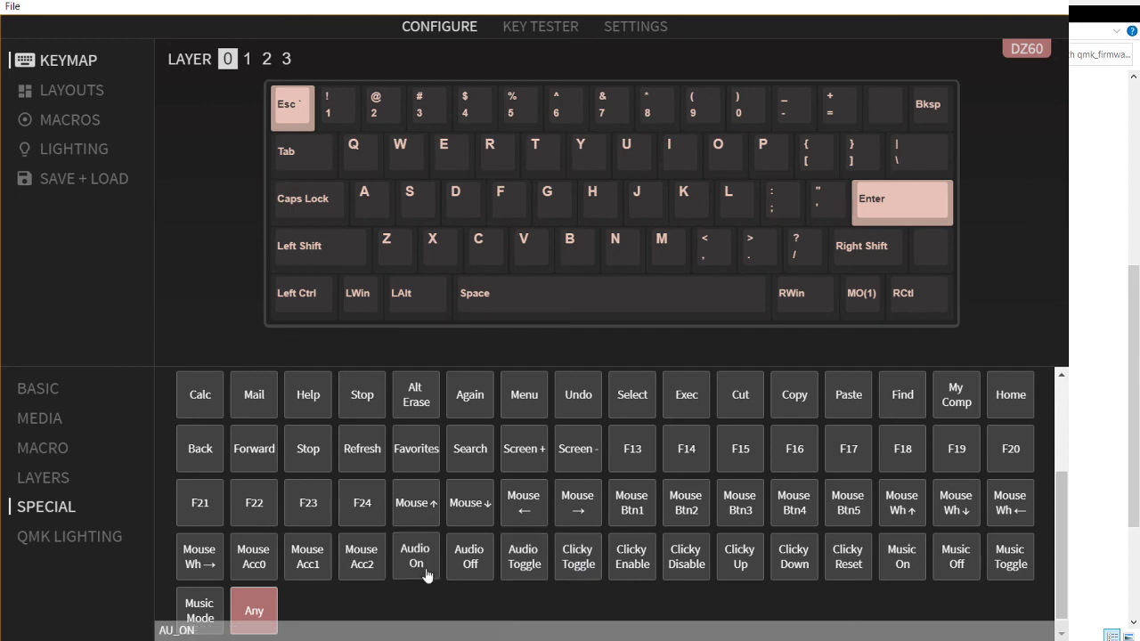
pyautogui.scroll(-1, 637, 559)
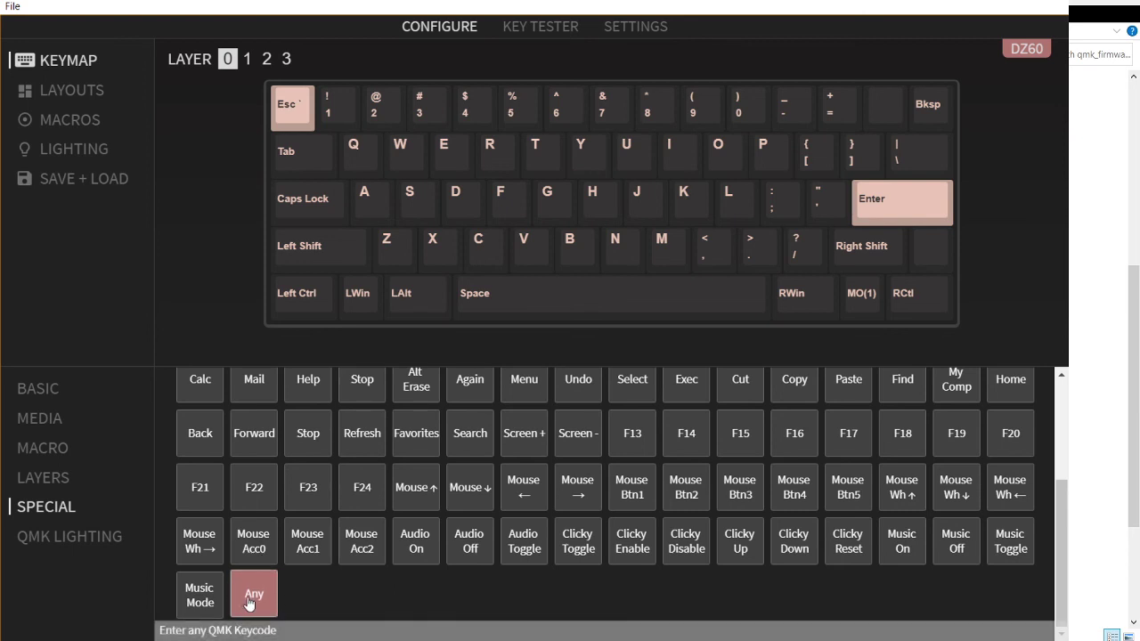
# - Select the RCtl key, try the Any custom keycode entry, and cancel without changing it
pyautogui.click(900, 301)
pyautogui.click(254, 595)
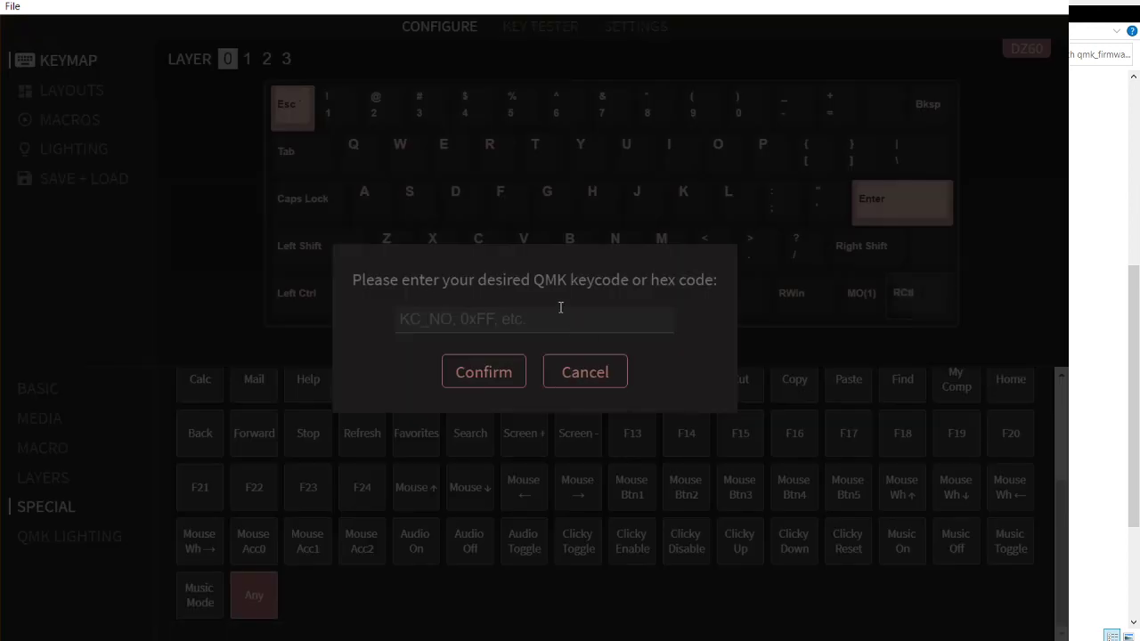
pyautogui.click(578, 375)
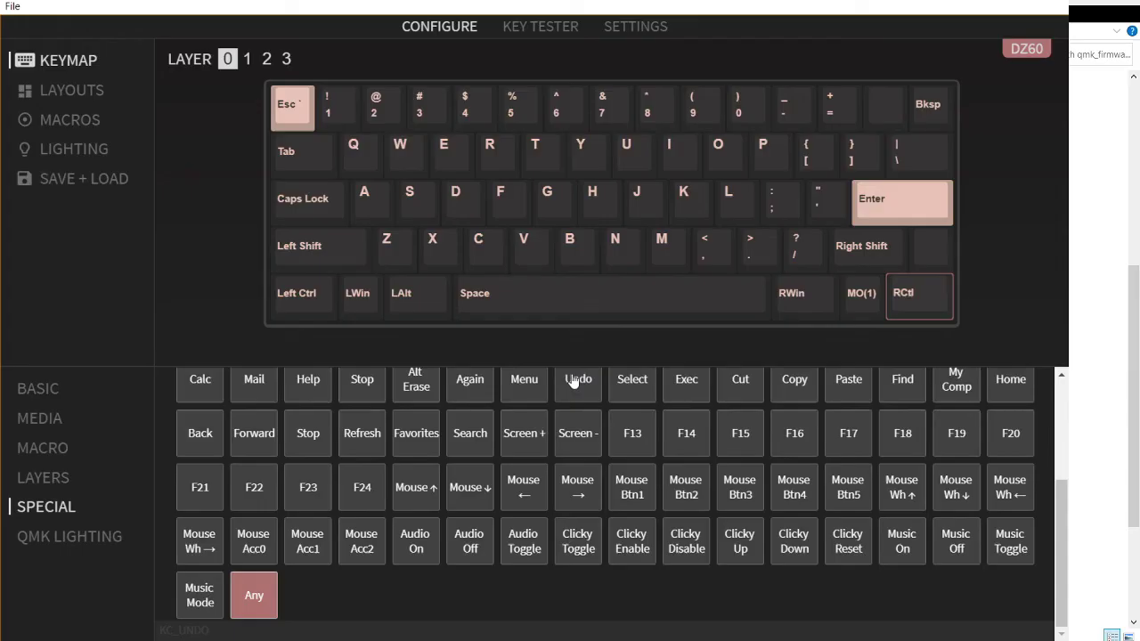
# - List the QMK Lighting keycodes for backlight, RGB modes, hue, saturation and brightness
pyautogui.click(101, 540)
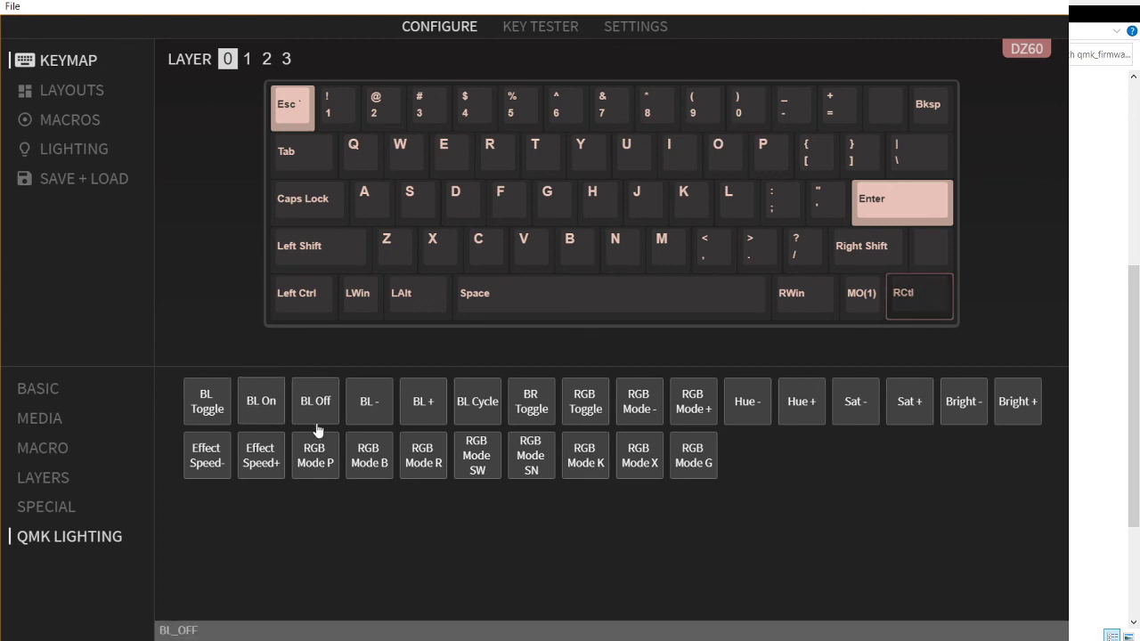
# - Load the saved layout file onto the DZ60 and review layers 1, 2 and 0, ending on layer 1
pyautogui.click(62, 182)
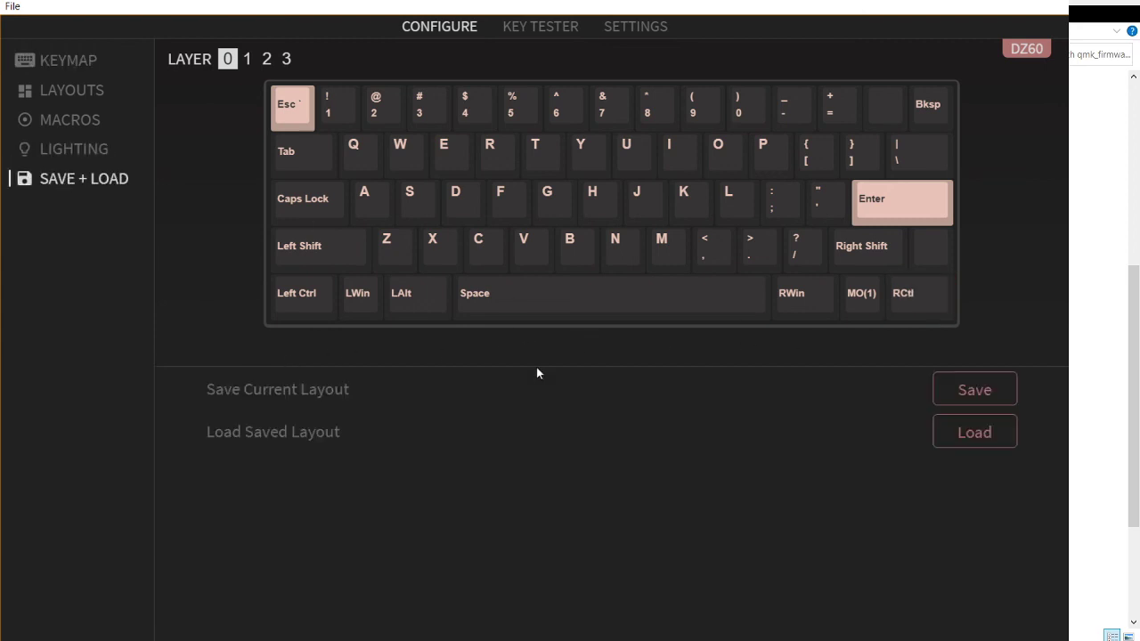
pyautogui.click(968, 439)
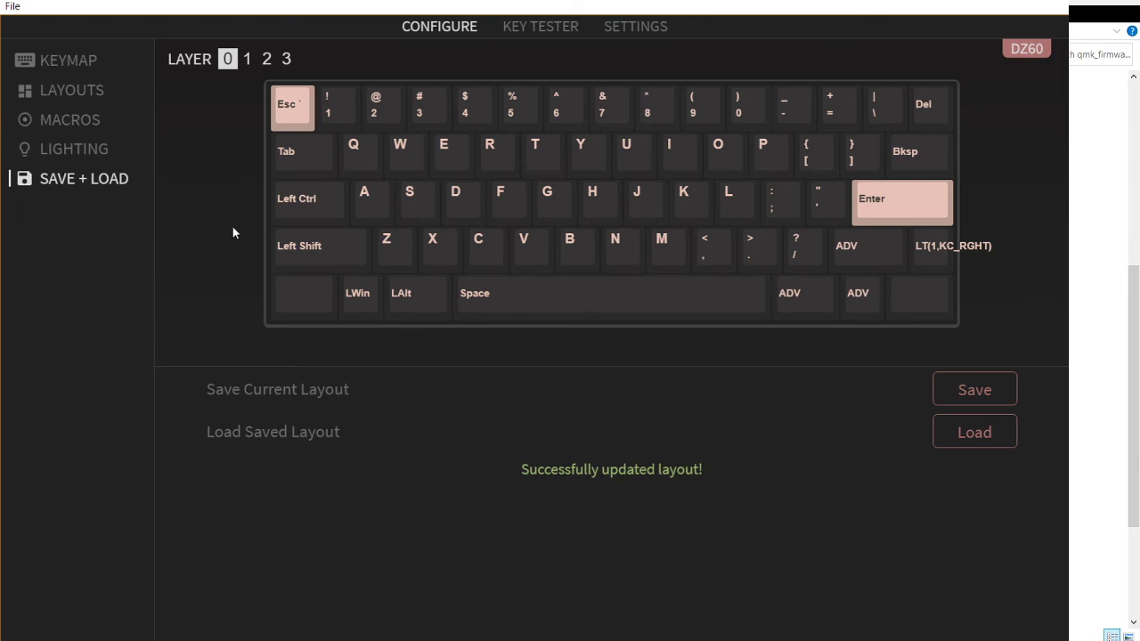
pyautogui.click(247, 62)
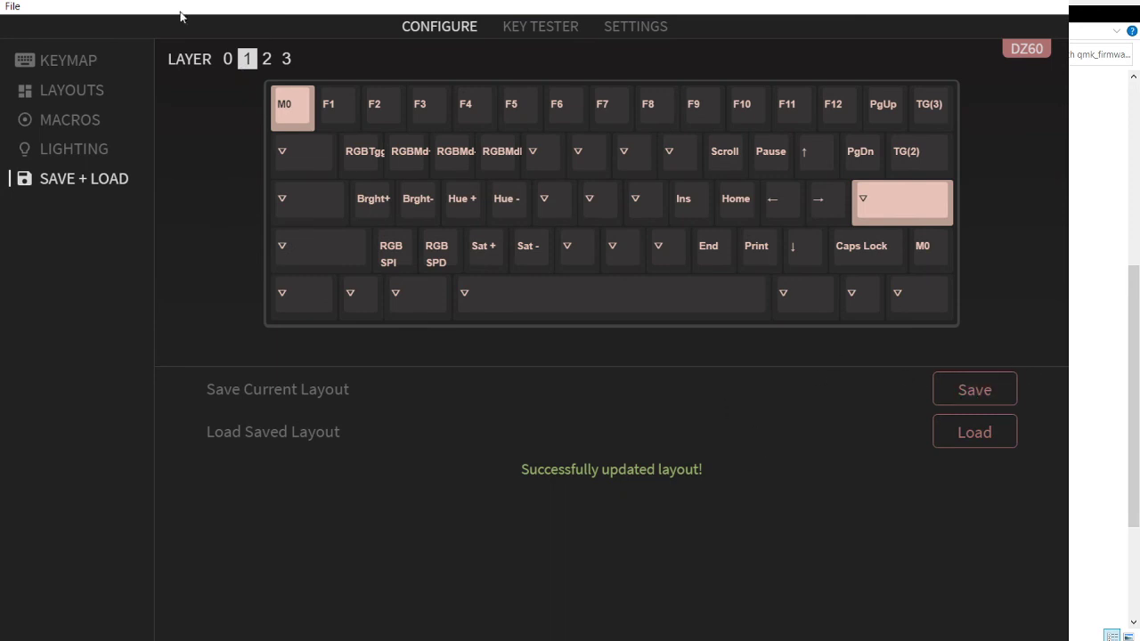
pyautogui.click(266, 58)
pyautogui.click(247, 59)
pyautogui.click(228, 61)
pyautogui.click(247, 61)
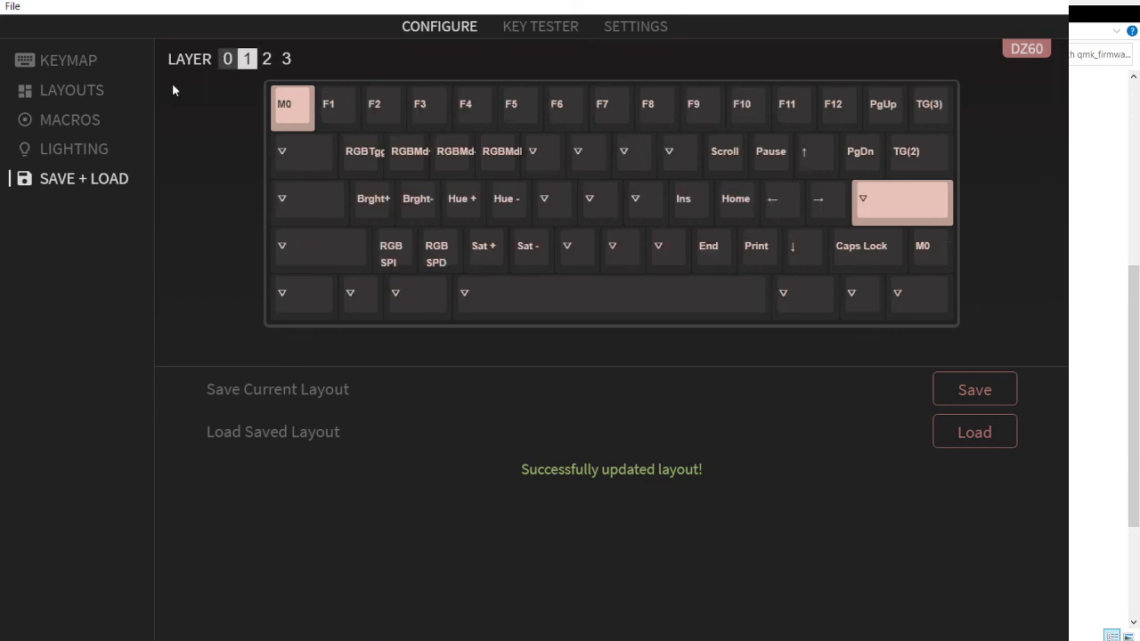